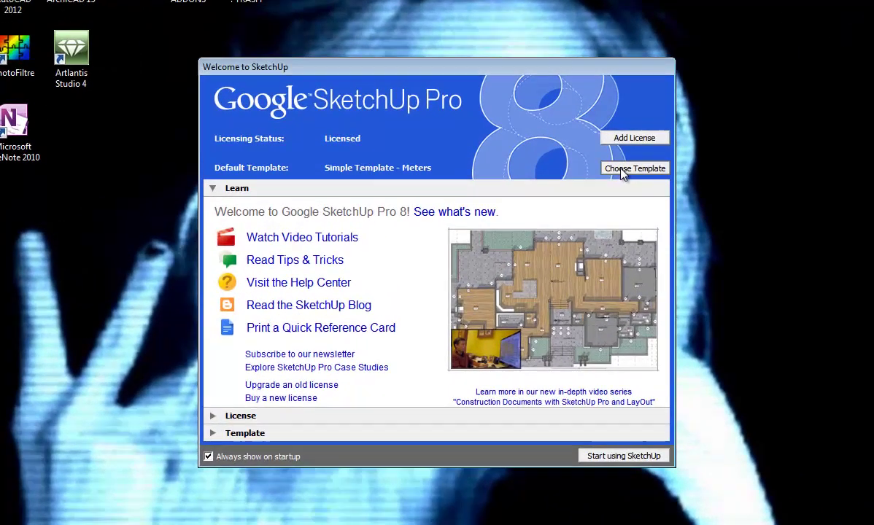
Pick Architectural Design - Millimeters from the template list as the default template
click(538, 159)
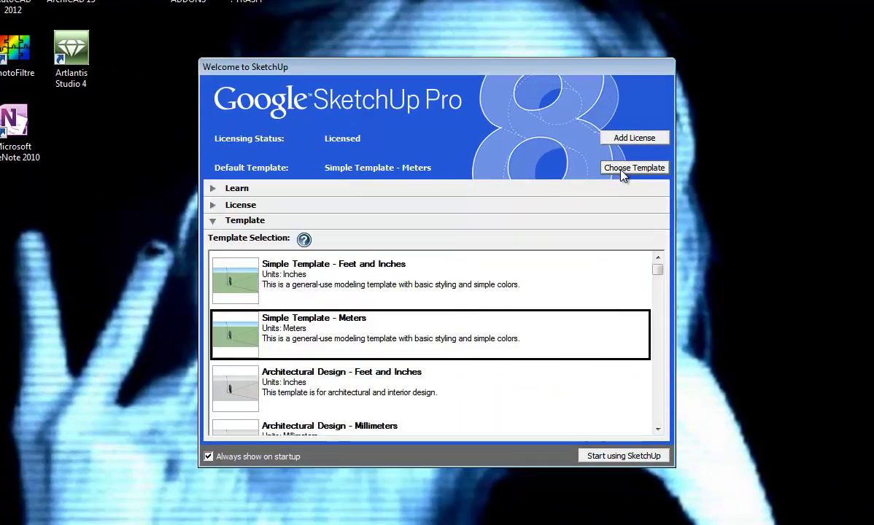
scroll(435, 353, down, 1)
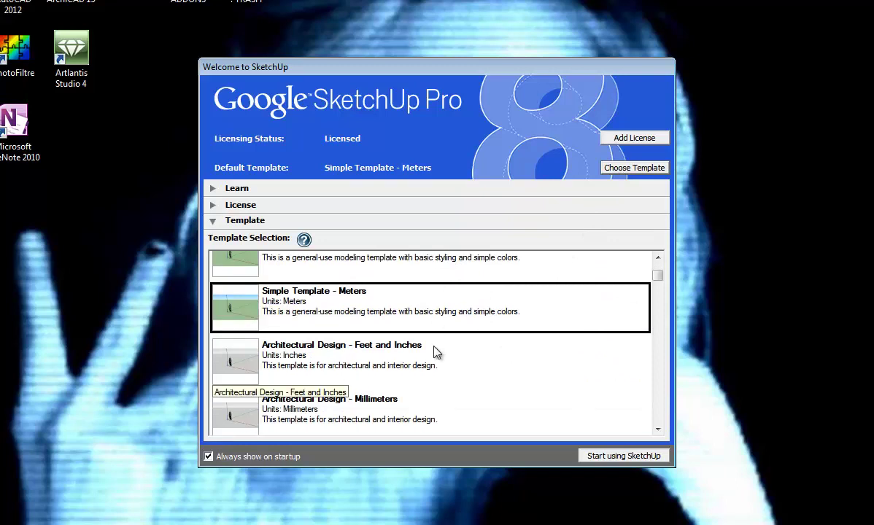
scroll(465, 340, down, 1)
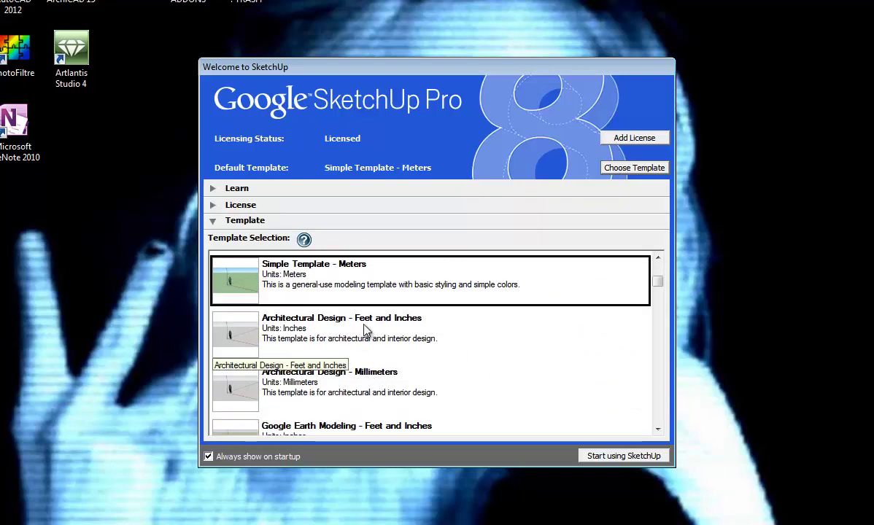
scroll(367, 331, down, 1)
scroll(367, 331, down, 1)
scroll(367, 331, down, 1)
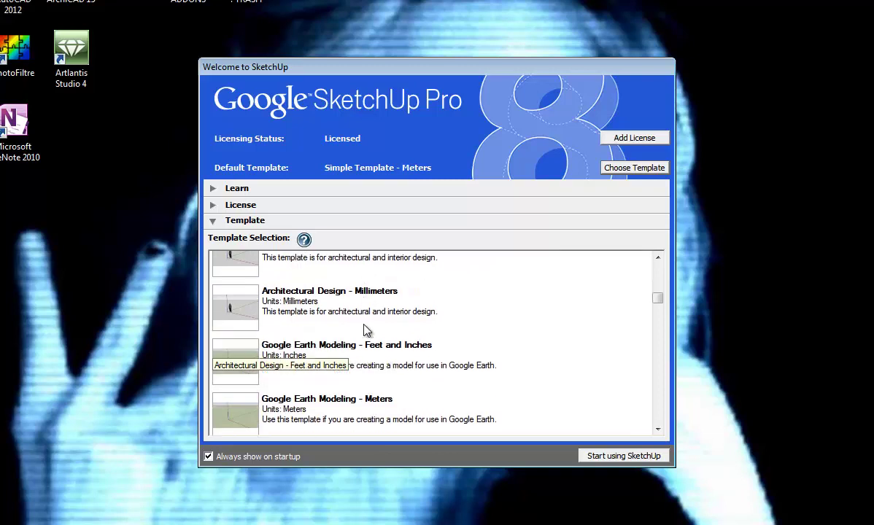
scroll(366, 331, down, 1)
scroll(366, 331, down, 1)
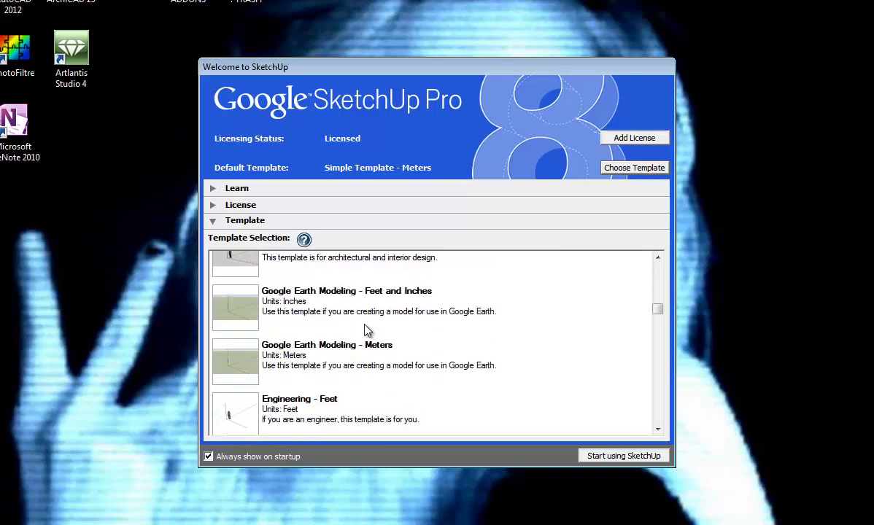
scroll(367, 331, down, 1)
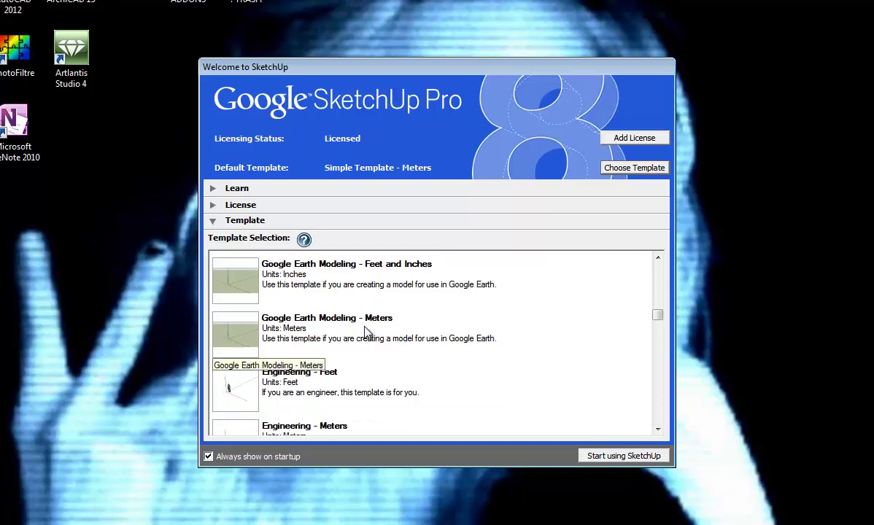
scroll(367, 331, down, 1)
scroll(366, 332, down, 1)
scroll(367, 332, down, 1)
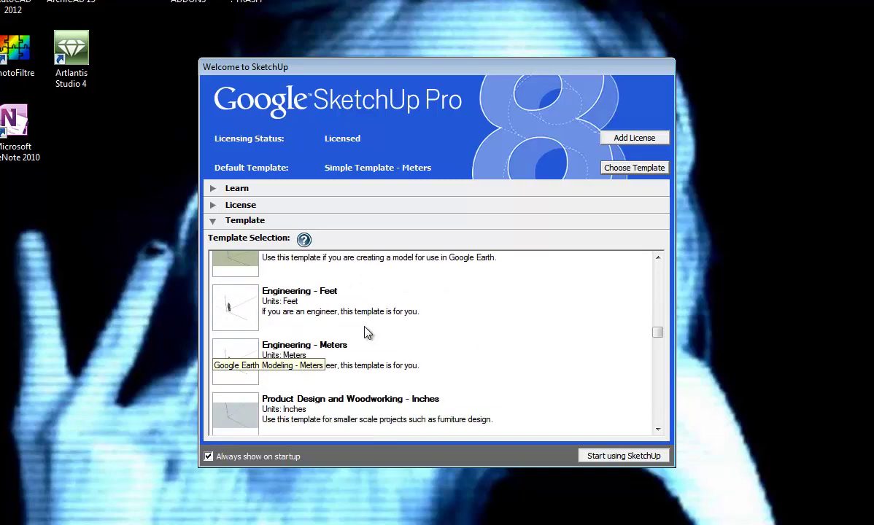
scroll(366, 332, down, 1)
scroll(366, 332, up, 2)
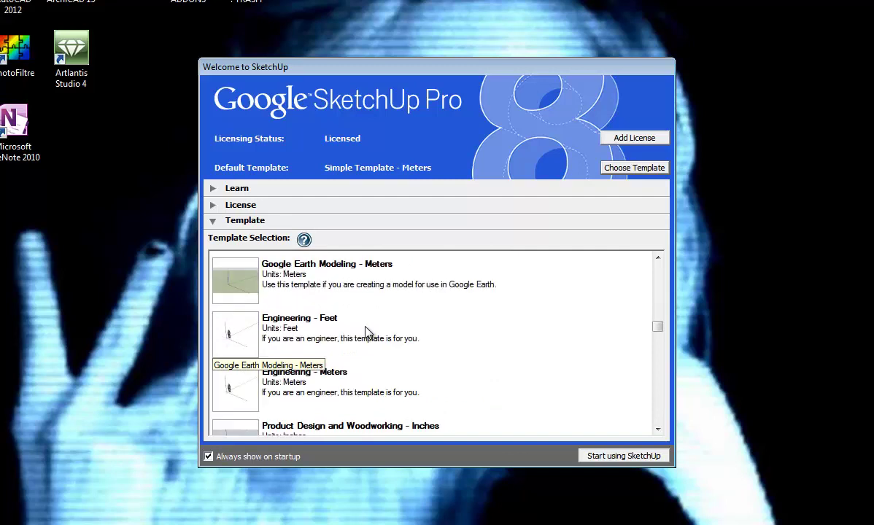
scroll(514, 273, up, 1)
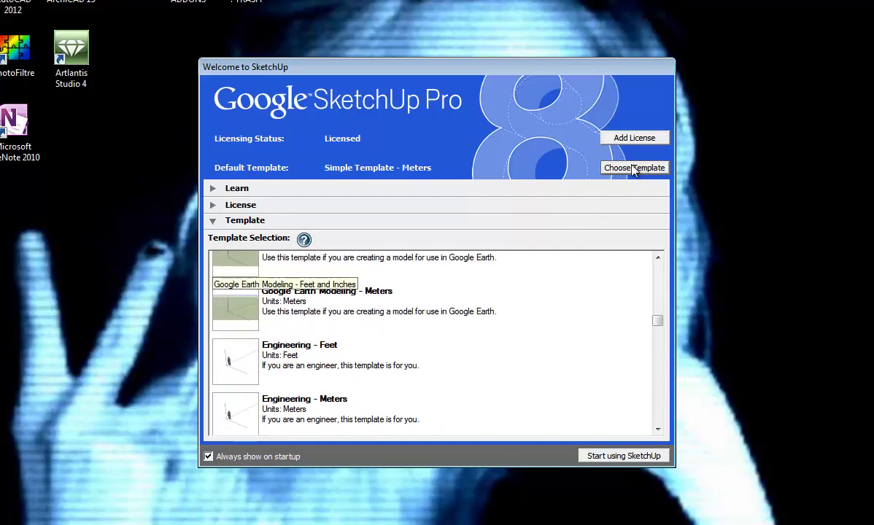
scroll(431, 325, up, 1)
scroll(430, 327, up, 2)
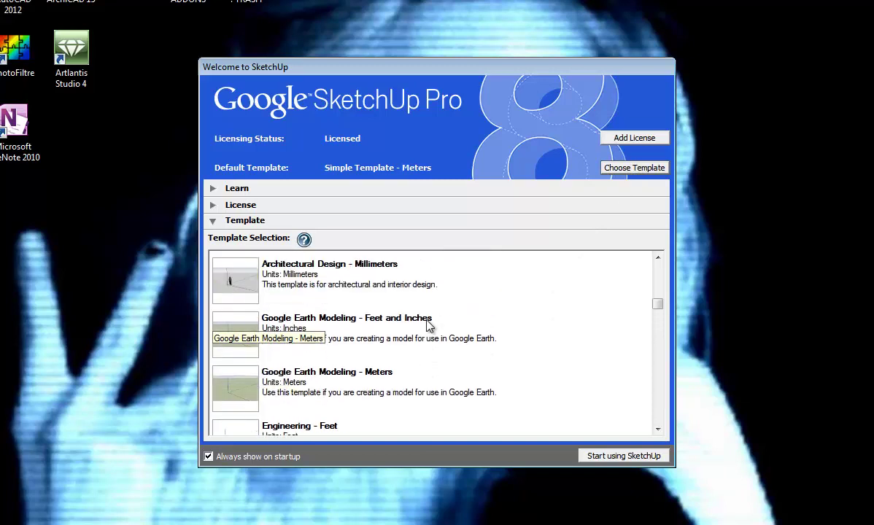
scroll(429, 326, up, 1)
click(418, 312)
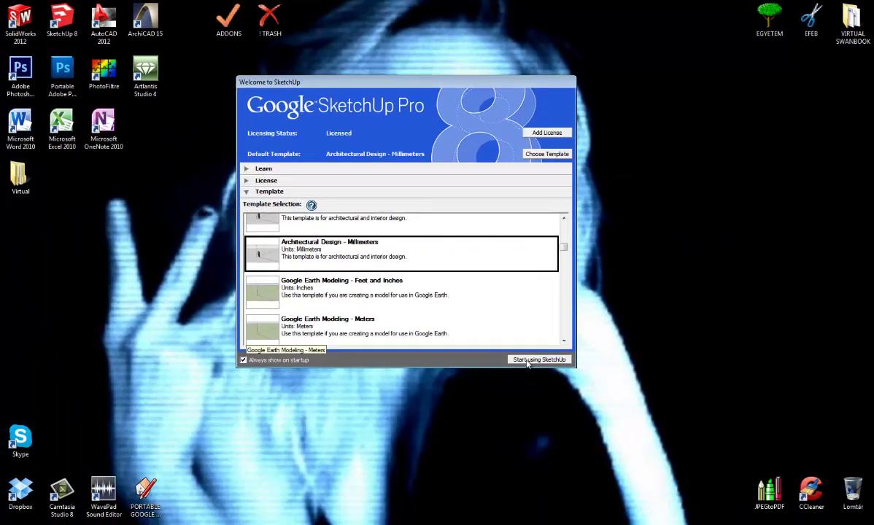
Start a new model from the chosen template, then close the Instructor panel after reading its tips
click(539, 360)
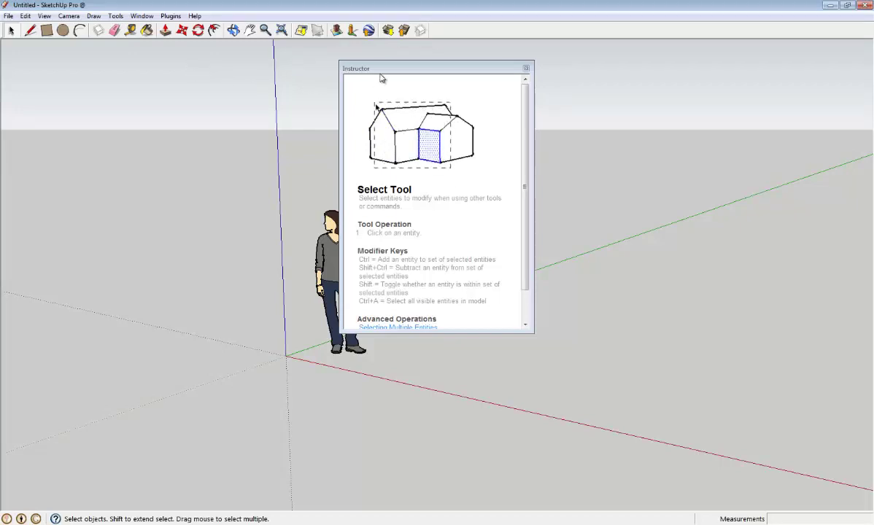
drag(527, 117, 530, 150)
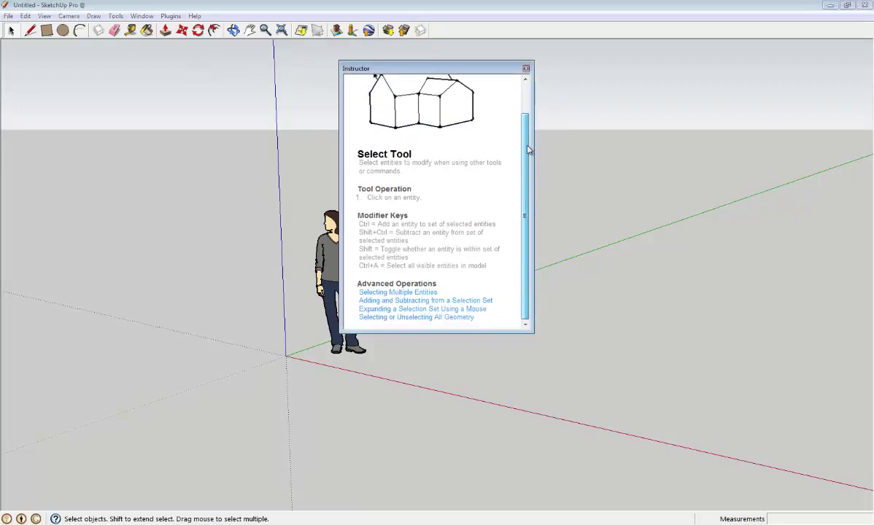
drag(439, 225, 361, 226)
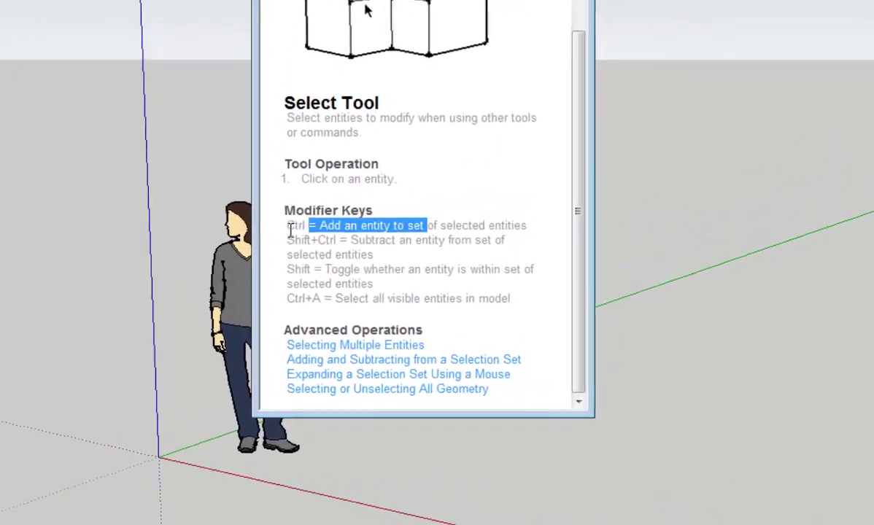
mouse_move(520, 303)
mouse_down()
mouse_move(337, 259)
mouse_move(278, 210)
mouse_up()
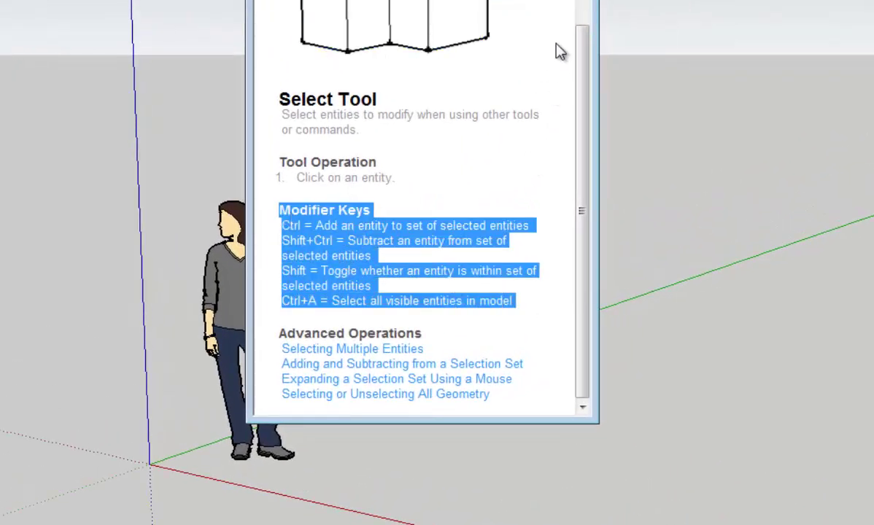
click(545, 31)
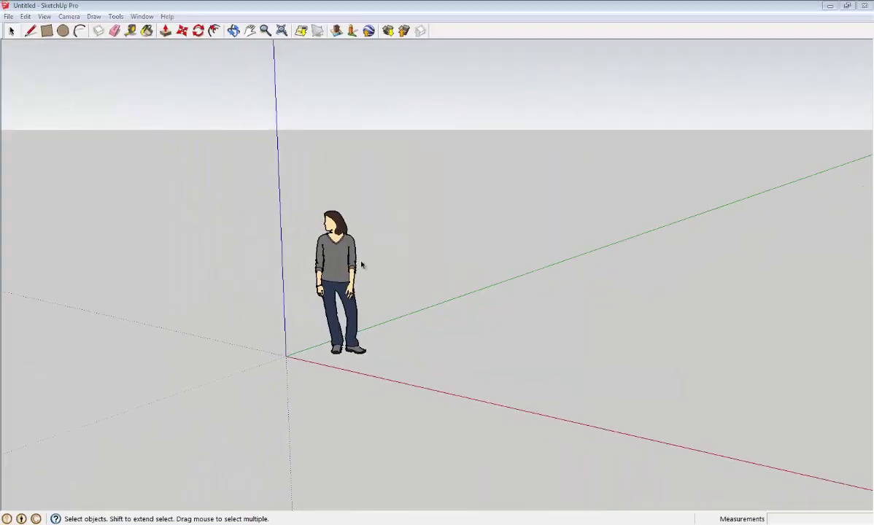
Delete the standing figure and replace the Getting Started toolbar with the Large Tool Set
click(329, 243)
key(Delete)
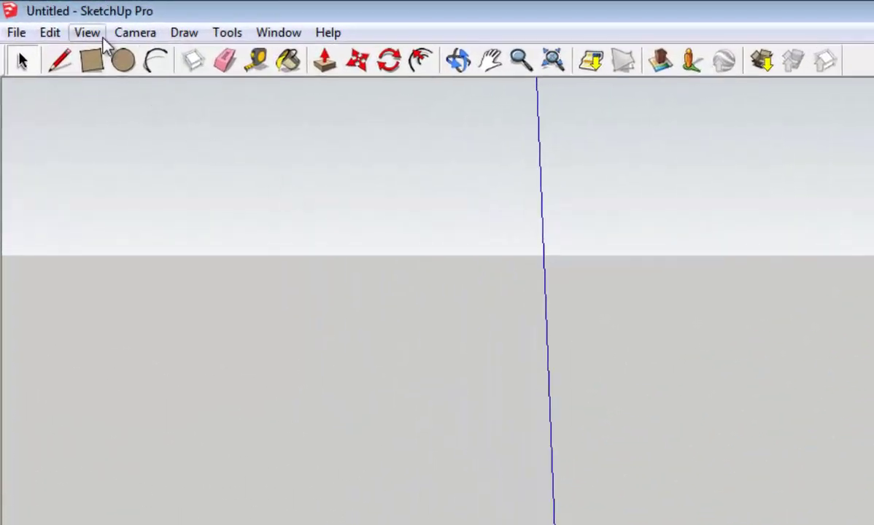
click(101, 34)
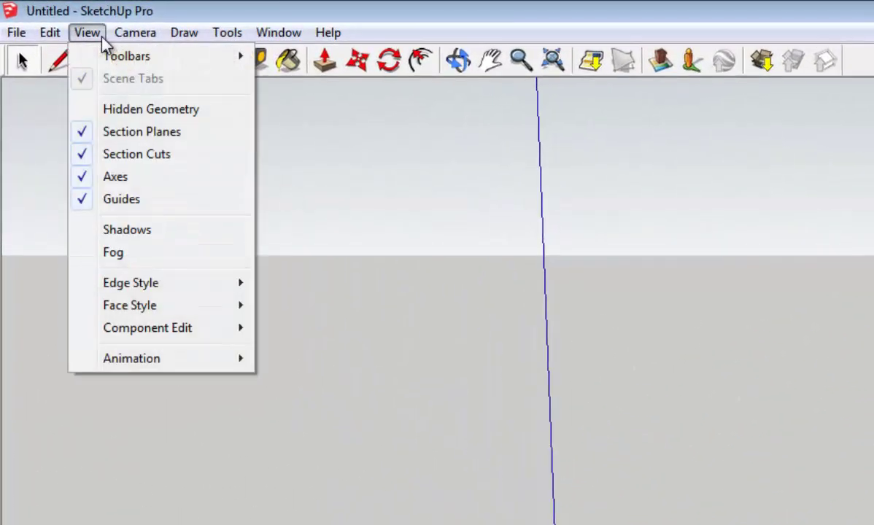
mouse_move(128, 56)
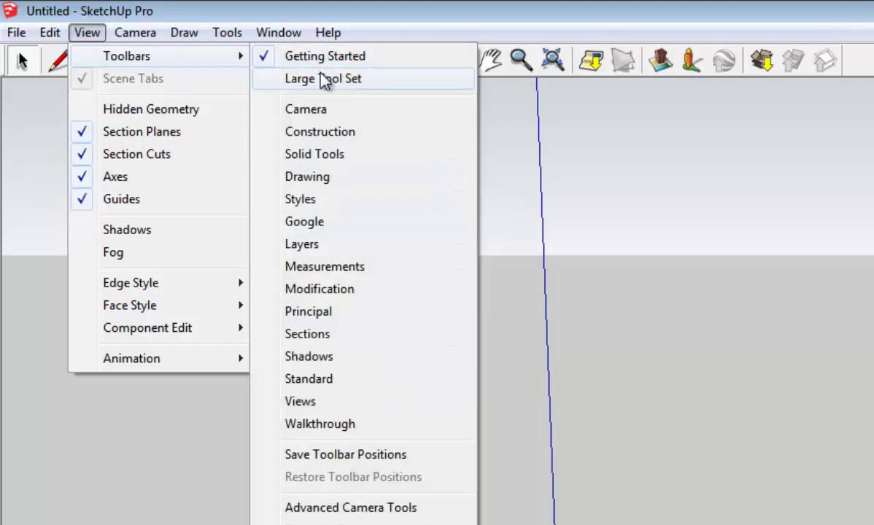
click(332, 77)
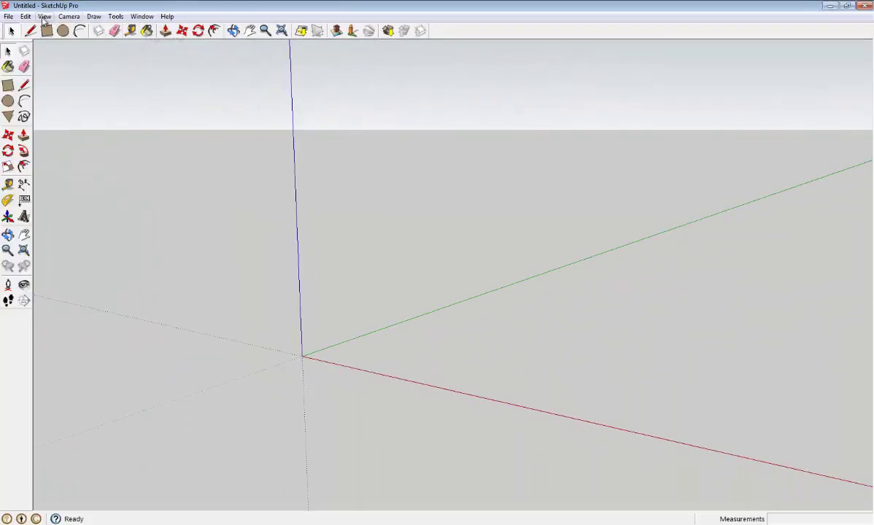
click(44, 17)
click(165, 28)
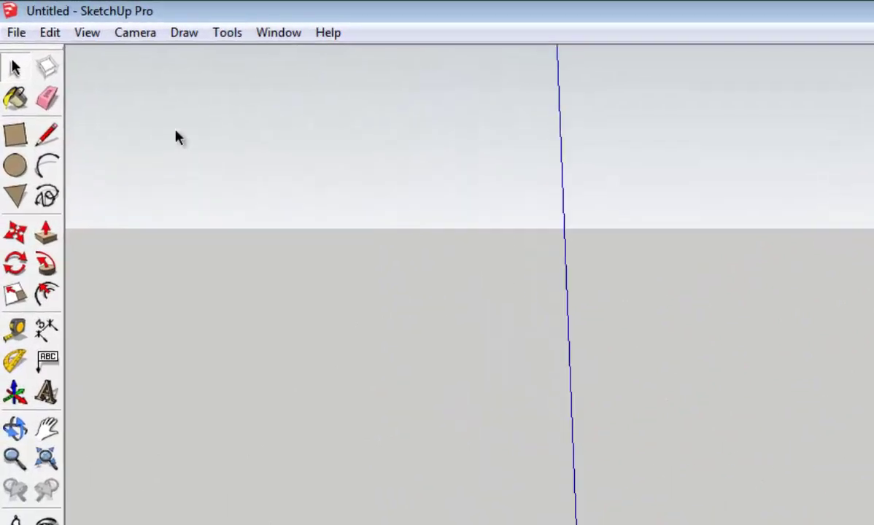
Set the camera to the standard Iso view
click(139, 35)
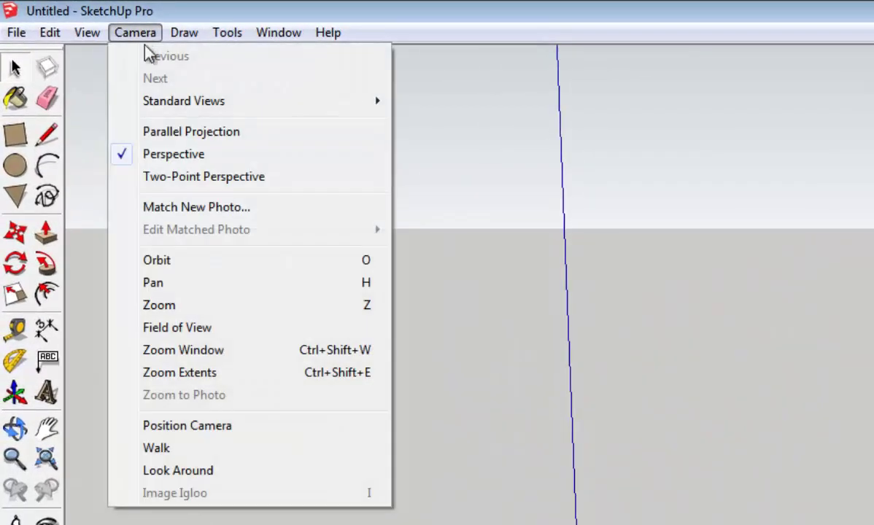
mouse_move(184, 100)
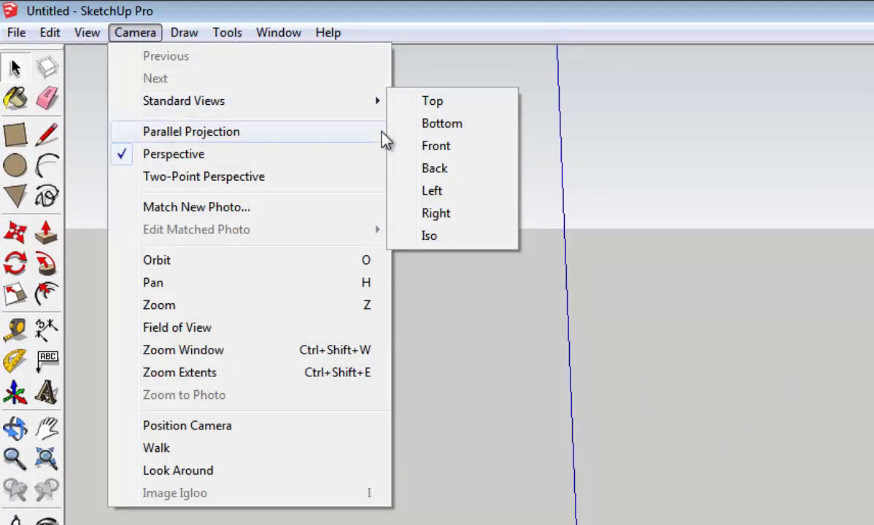
click(430, 235)
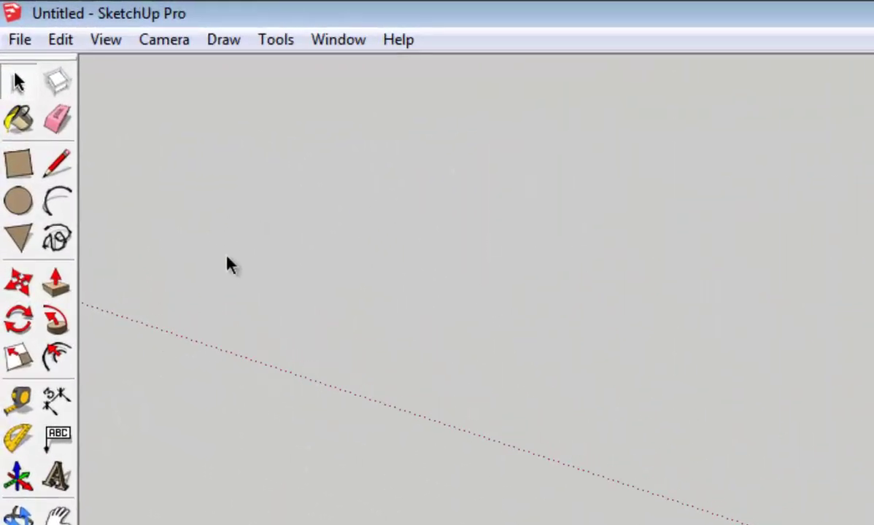
Draw a large rectangle on the ground plus two more rectangles beside it
click(28, 169)
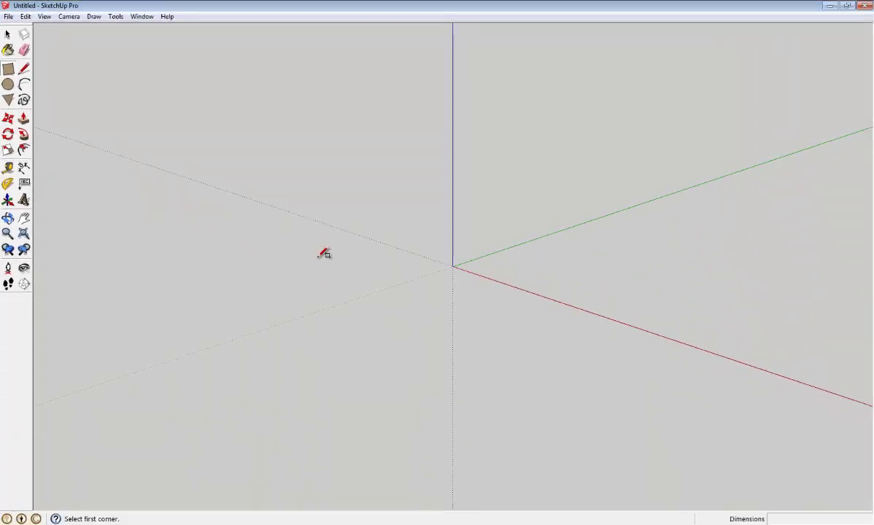
click(318, 257)
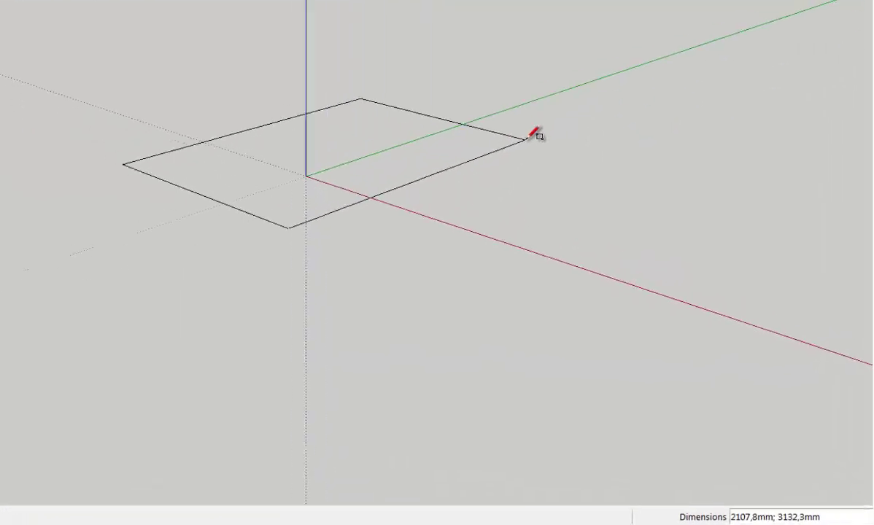
click(616, 238)
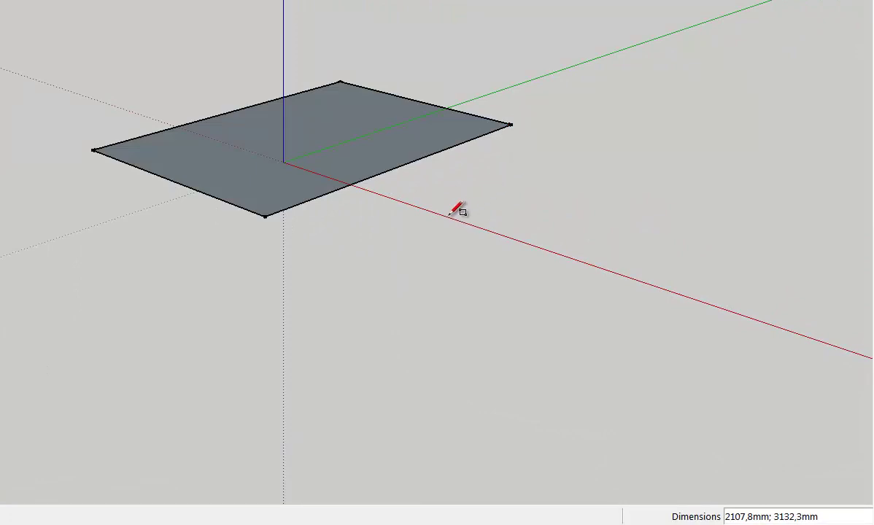
click(302, 231)
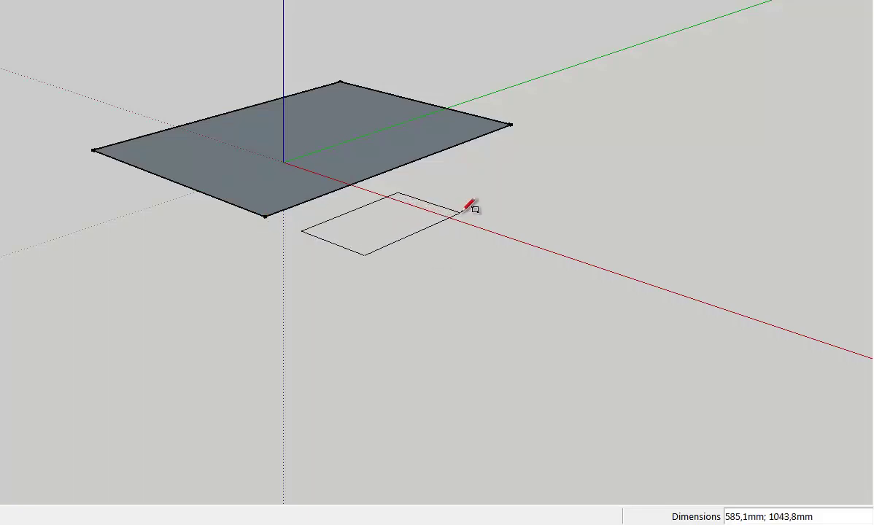
click(461, 213)
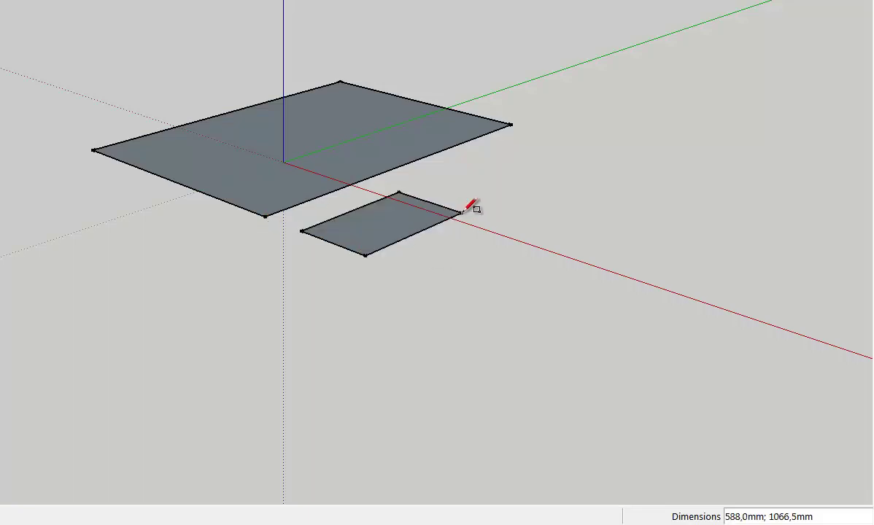
click(417, 182)
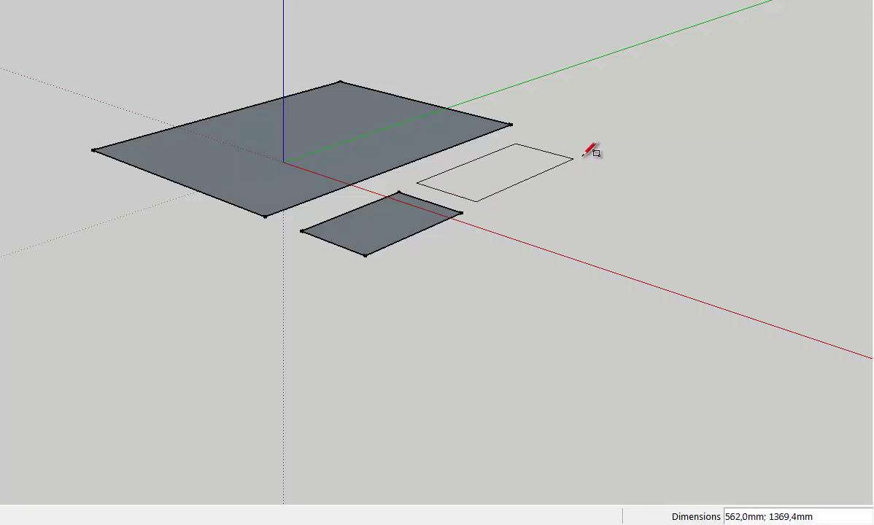
click(666, 165)
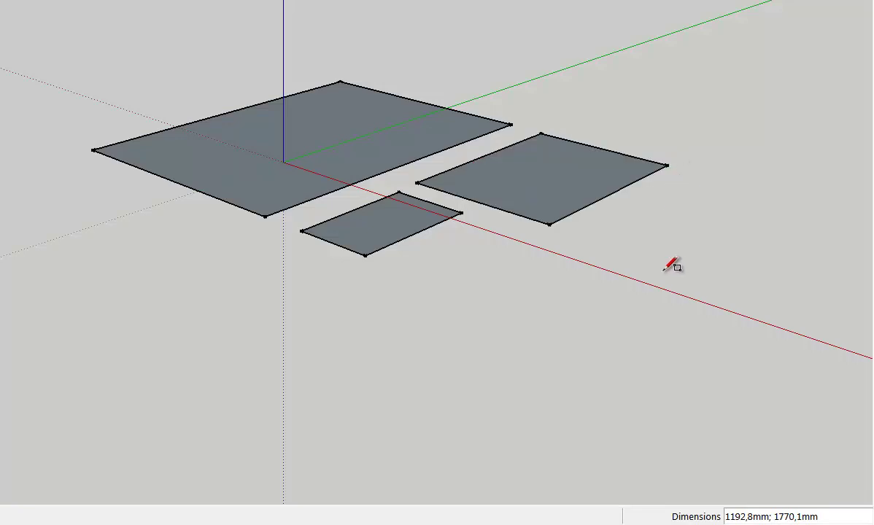
Undo all three rectangles so only the axes remain
key(ctrl+z)
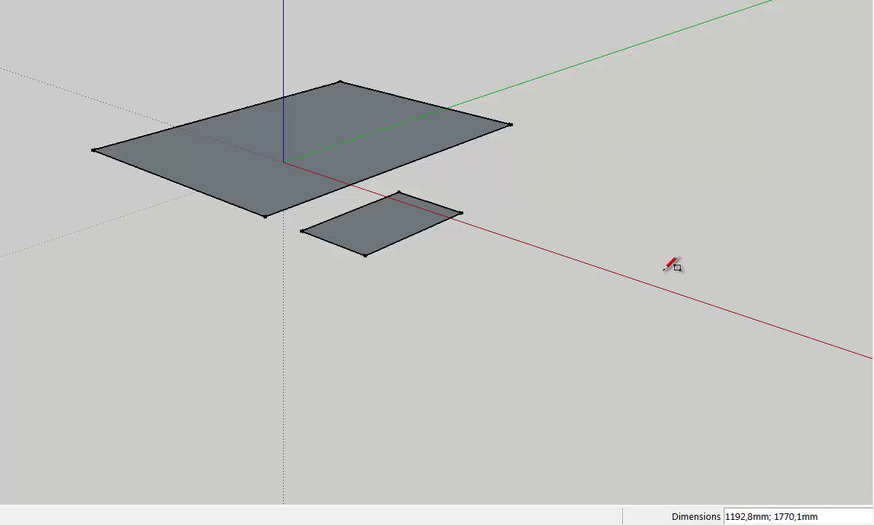
key(ctrl+z)
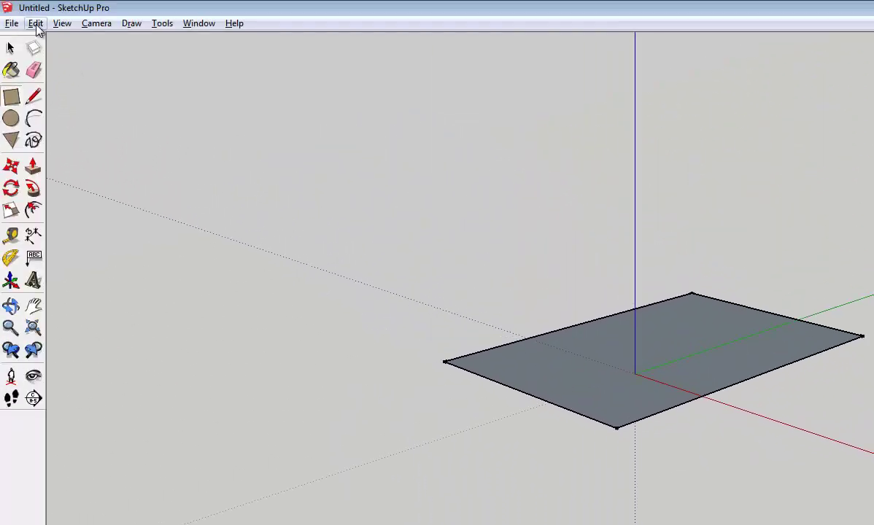
click(36, 23)
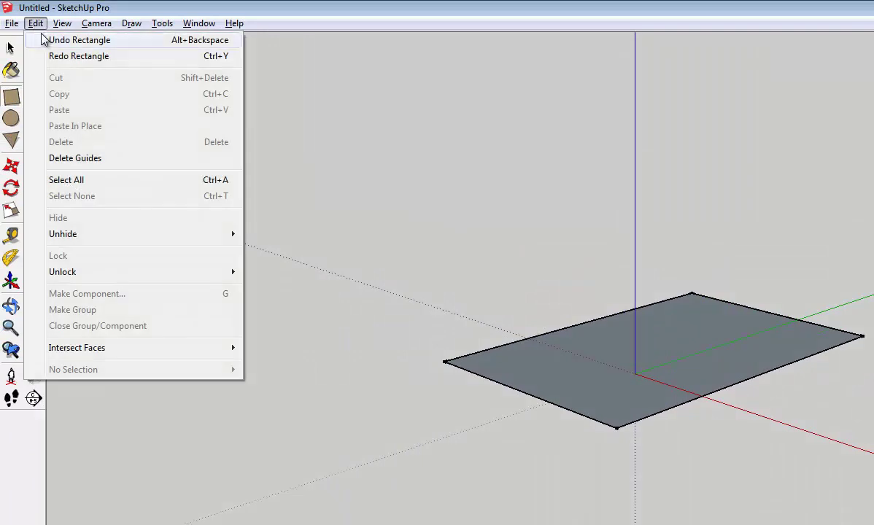
click(41, 38)
Draw a 2000 by 4000 mm rectangle on the ground by entering 2000;4000
key(space)
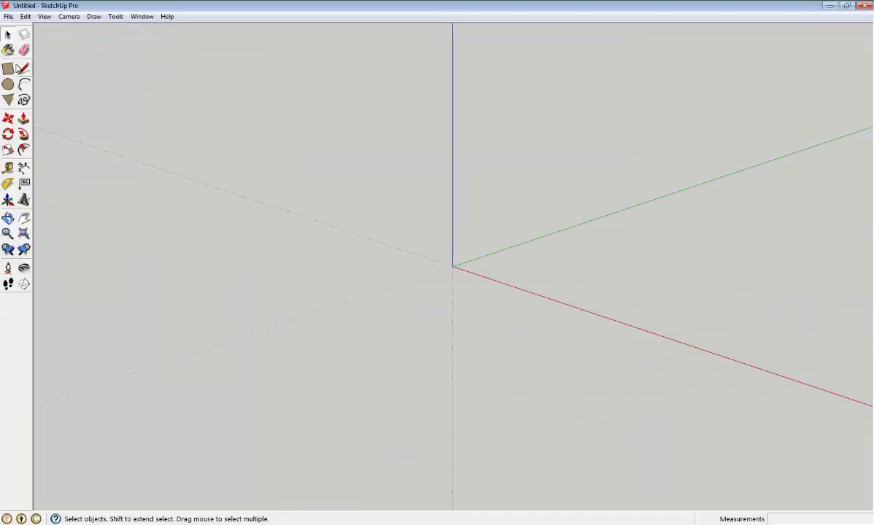
click(6, 69)
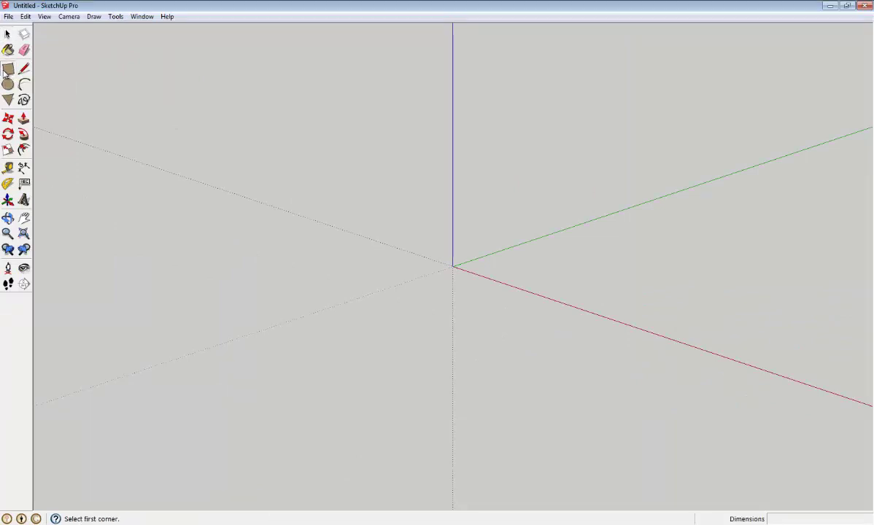
click(320, 258)
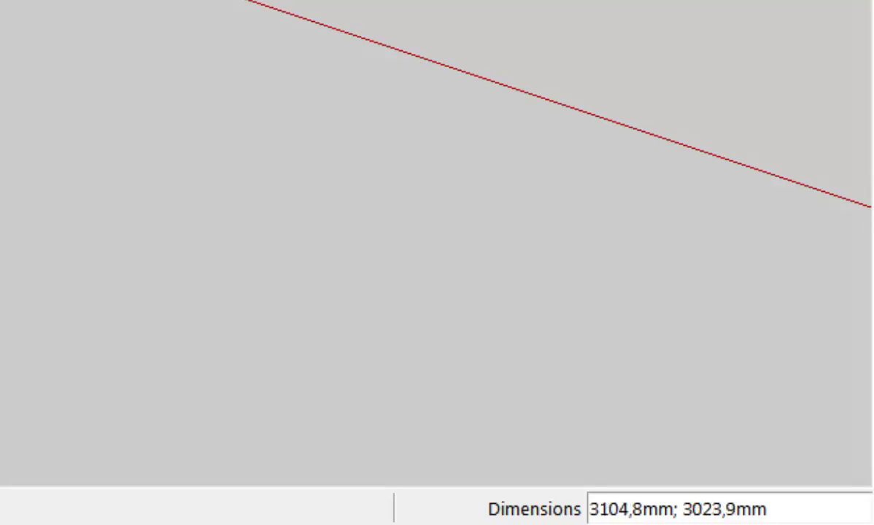
text(200)
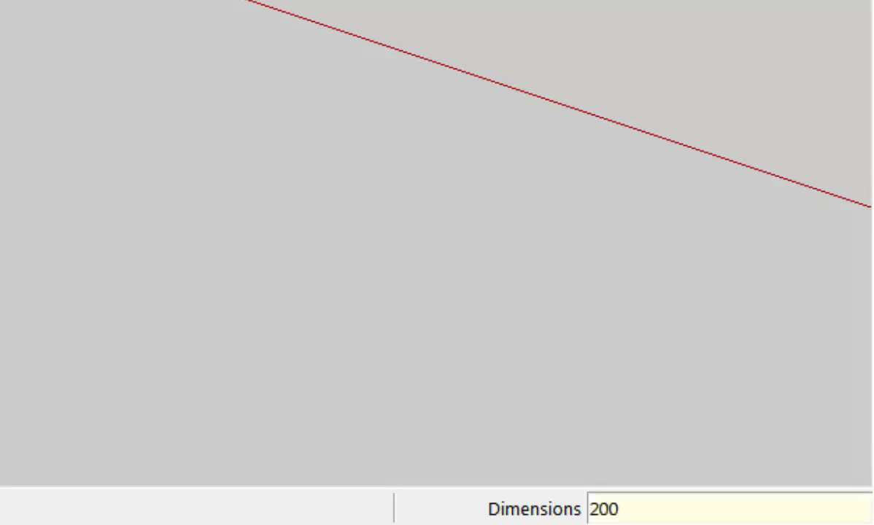
text(0;)
text(40)
text(00)
key(Return)
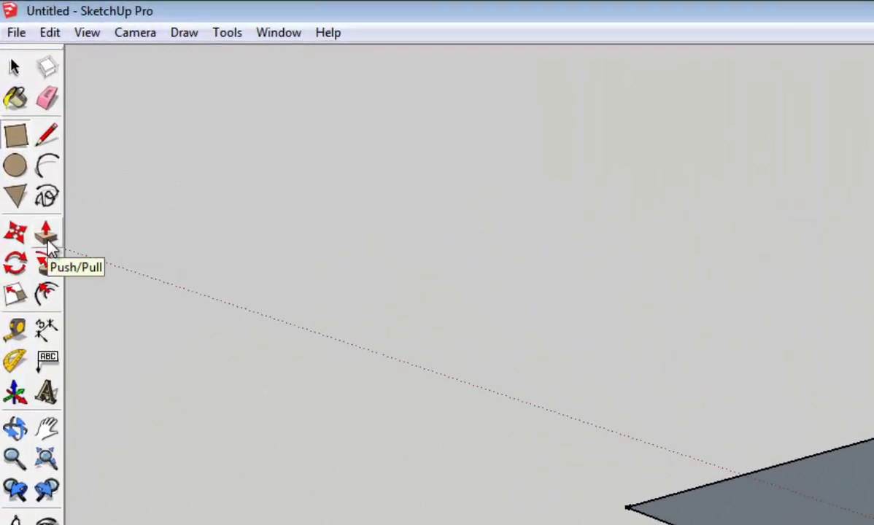
Pull the rectangle up about 800 mm into a box, then adjust its front and end faces
click(47, 235)
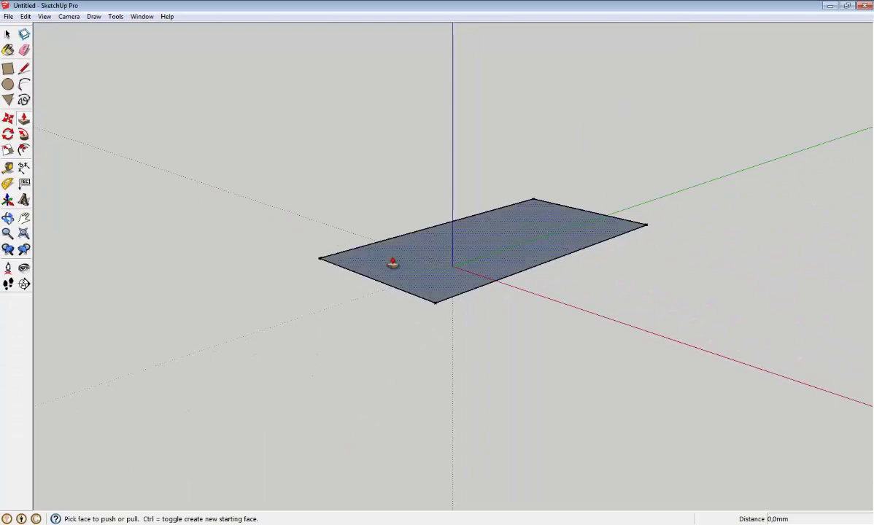
drag(368, 246, 389, 211)
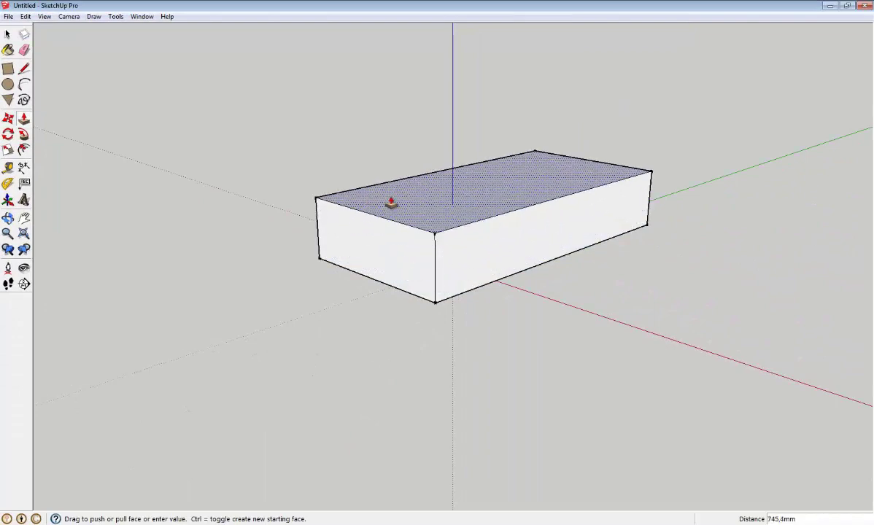
drag(389, 211, 391, 198)
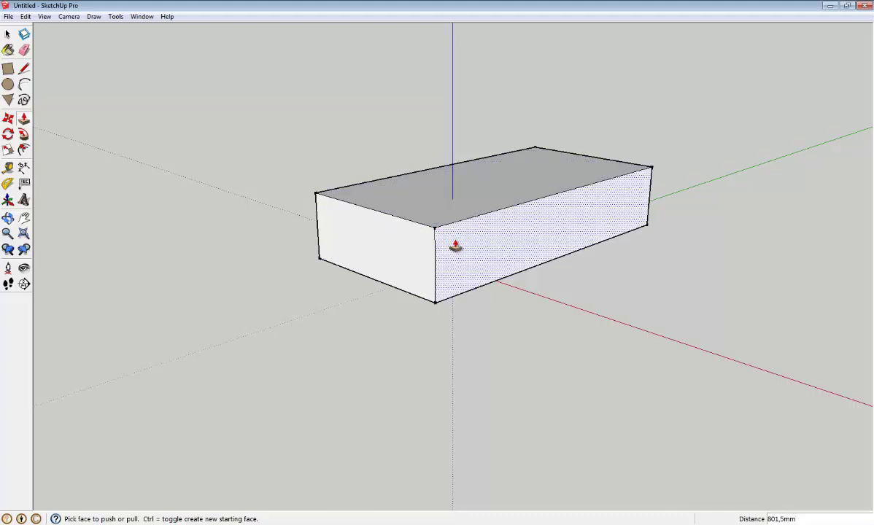
click(455, 246)
click(437, 247)
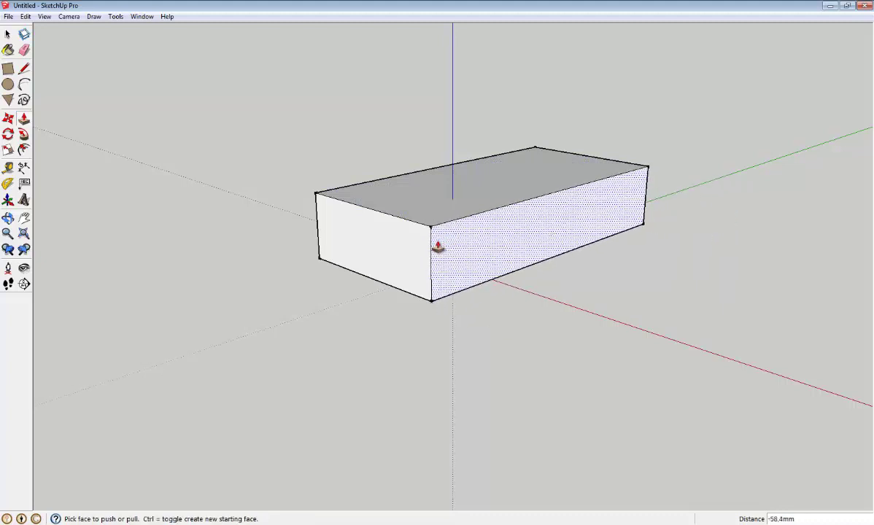
click(414, 248)
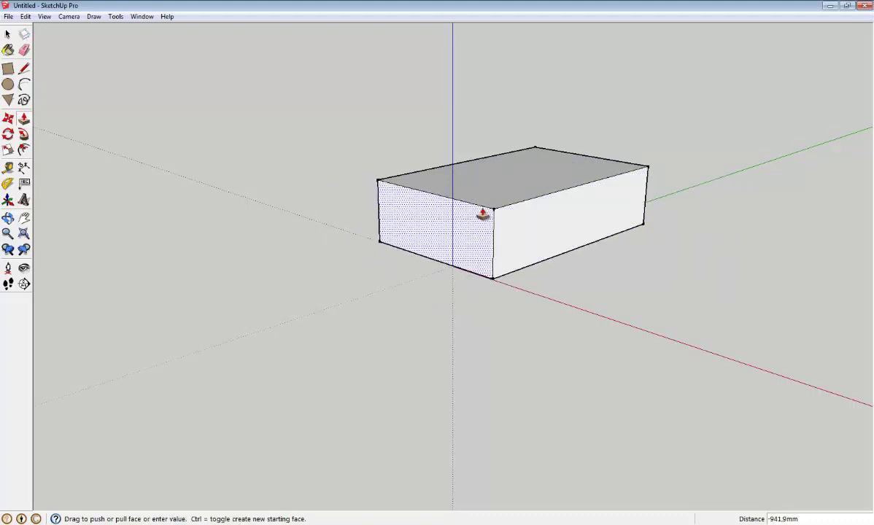
click(445, 236)
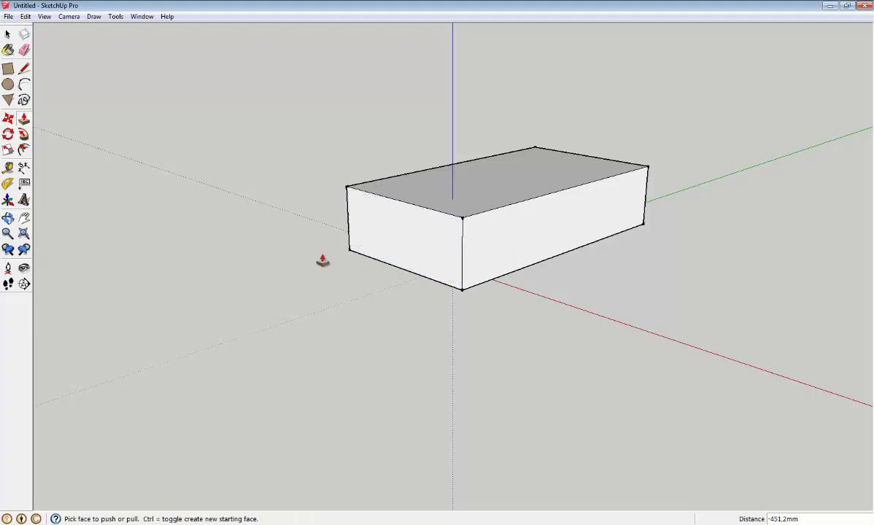
Draw a rectangle across part of the box's top face
click(9, 70)
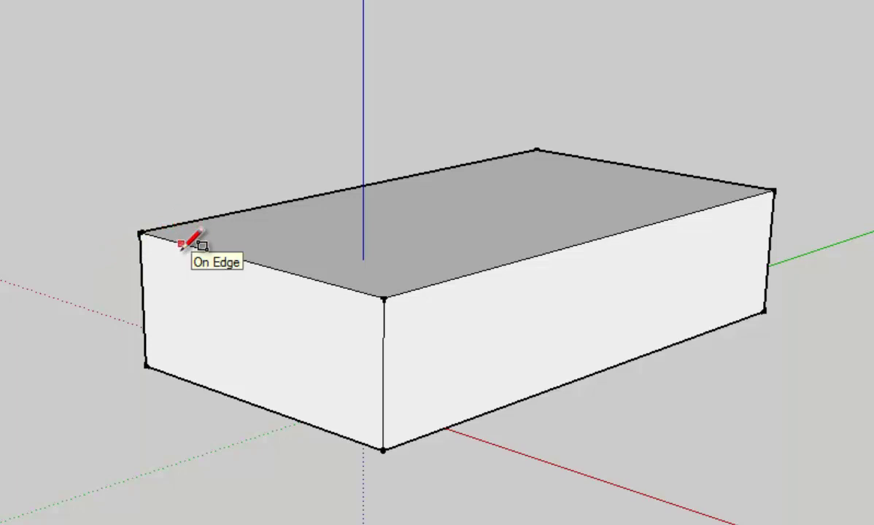
click(140, 232)
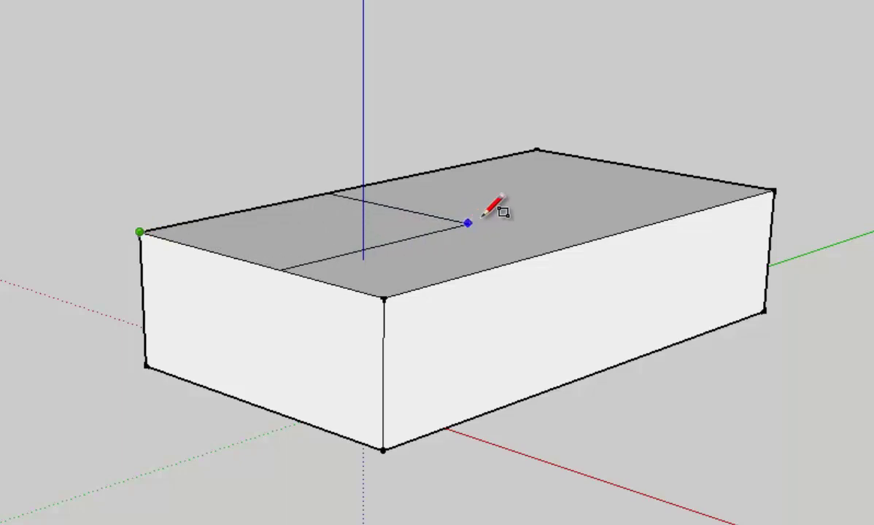
click(578, 199)
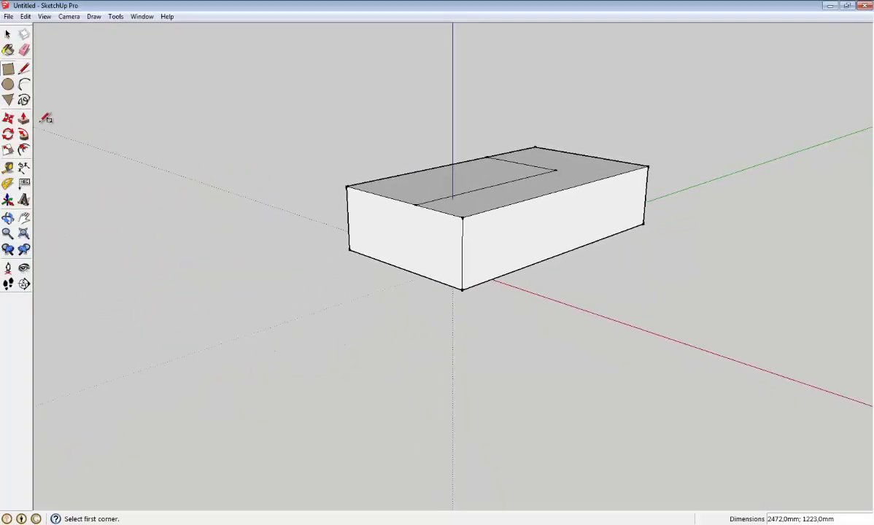
Pull that top strip up 569.3 mm into a step and push its riser face forward
click(24, 122)
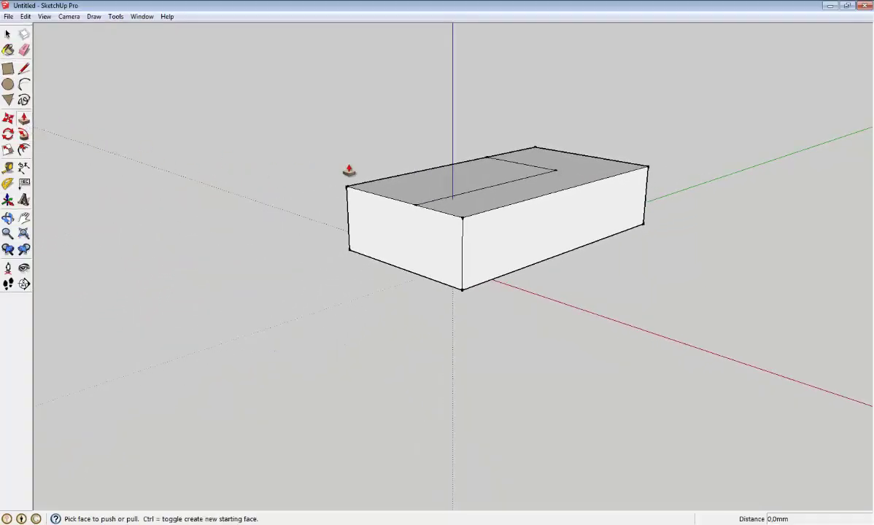
mouse_move(414, 189)
mouse_down()
mouse_move(406, 198)
mouse_move(412, 141)
mouse_up()
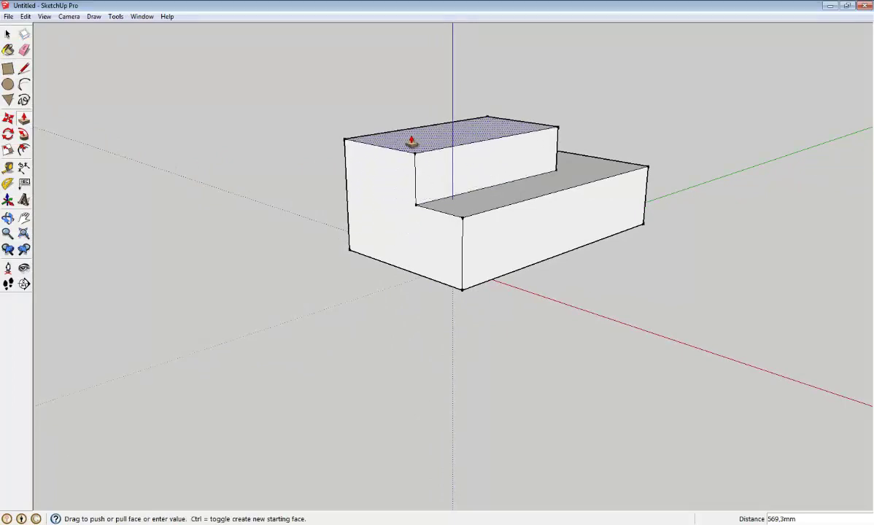
click(412, 141)
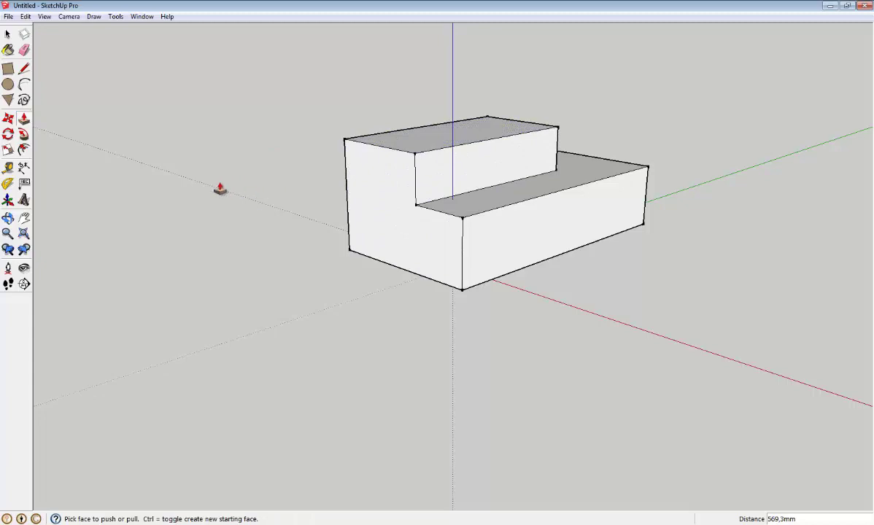
click(433, 183)
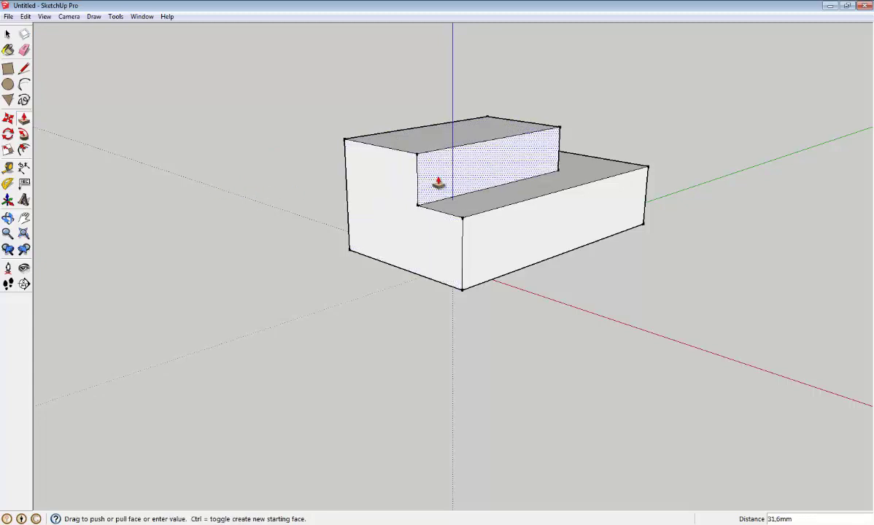
click(450, 187)
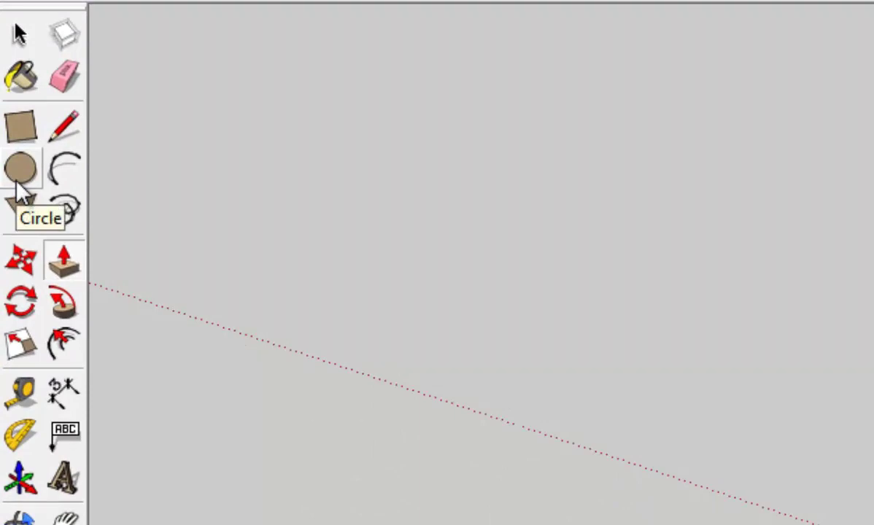
Draw a 514 mm radius circle on the left end face and a 332.5 mm circle on top
click(18, 183)
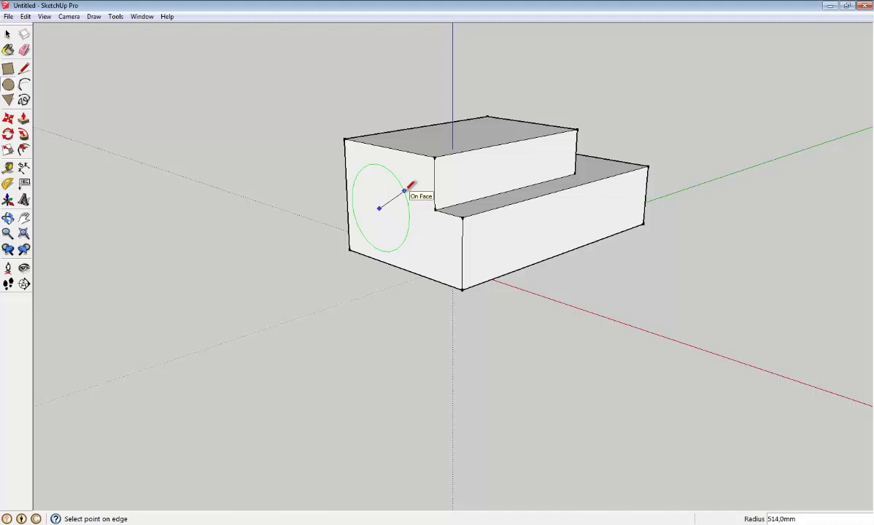
click(405, 190)
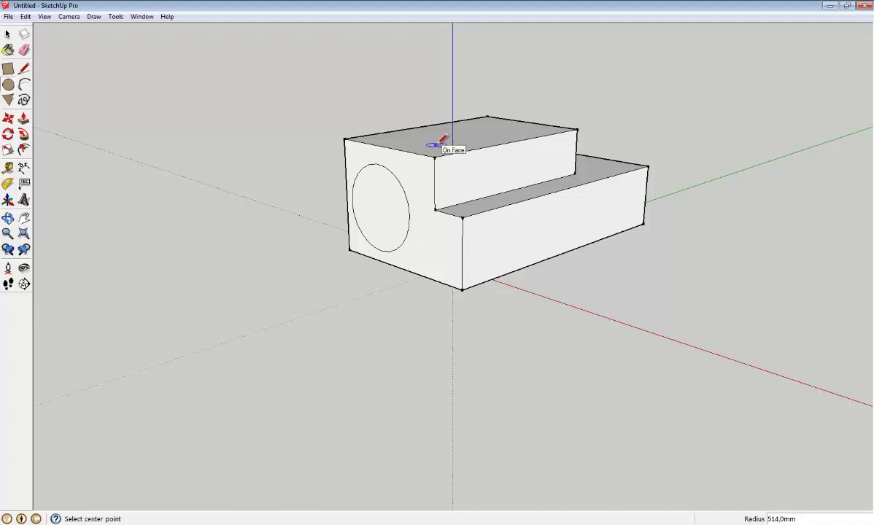
click(435, 144)
text(332,5)
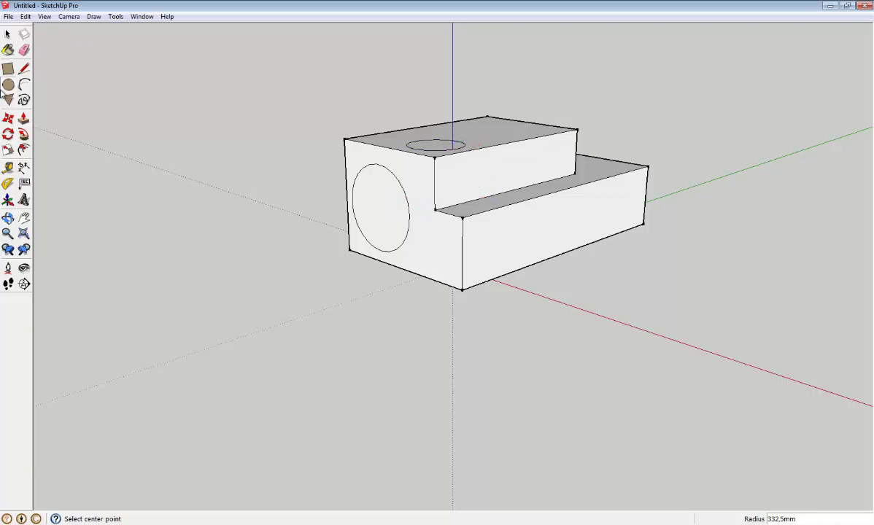
click(24, 117)
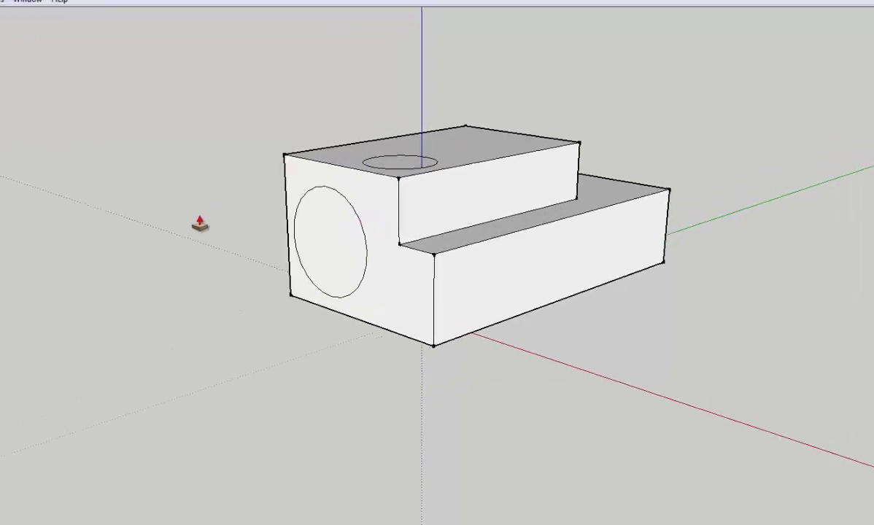
Recess the end circle into a hole and pull the top circle up into a 412.1 mm cylinder
click(289, 270)
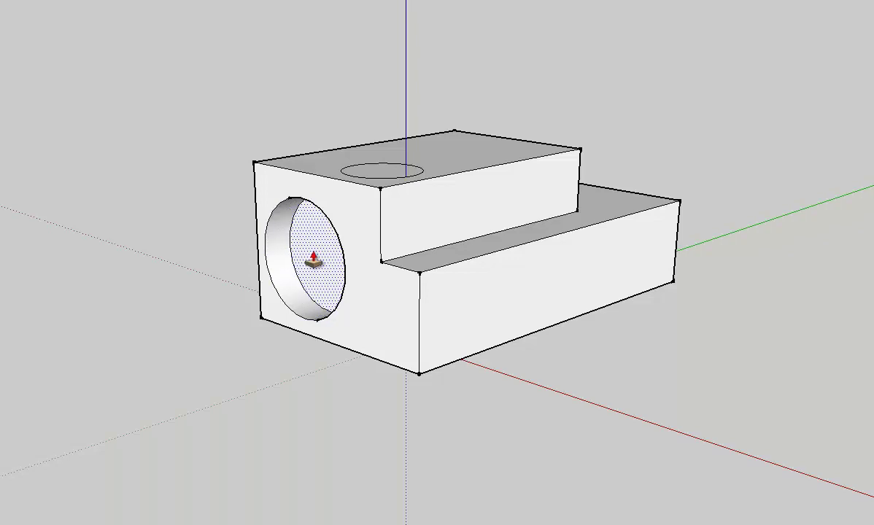
click(314, 241)
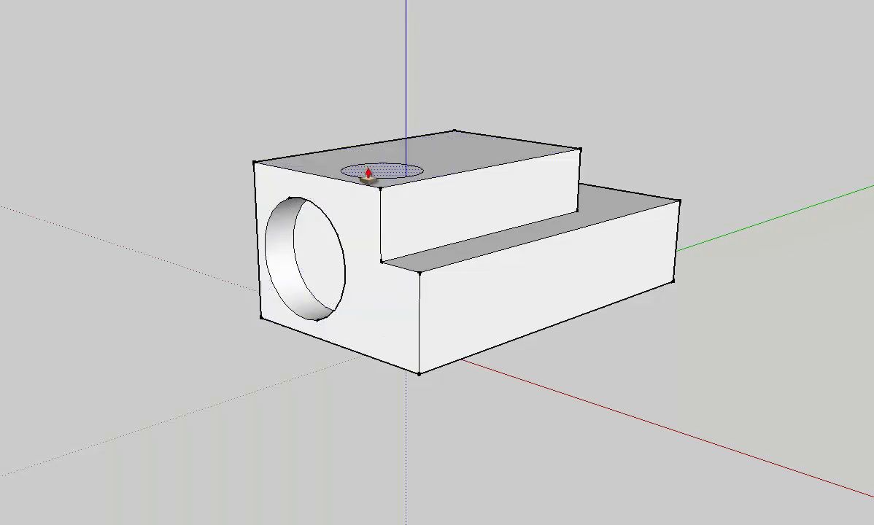
click(370, 170)
click(371, 125)
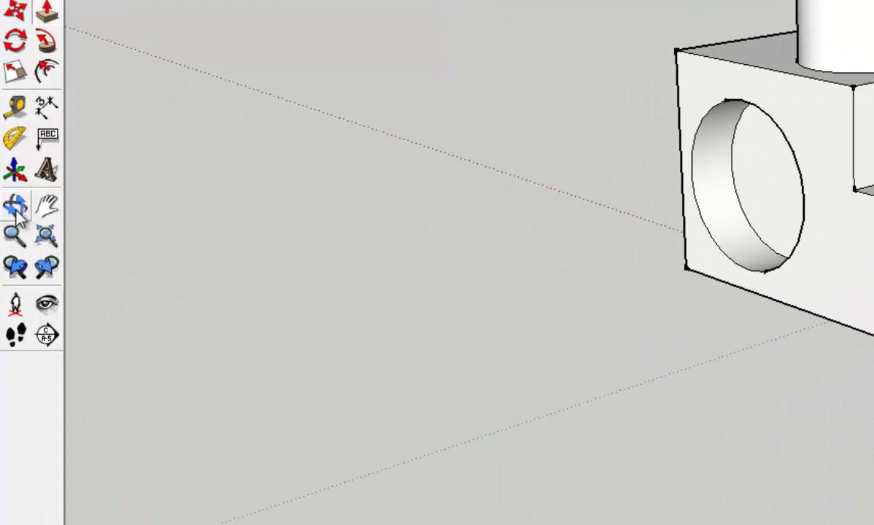
click(18, 208)
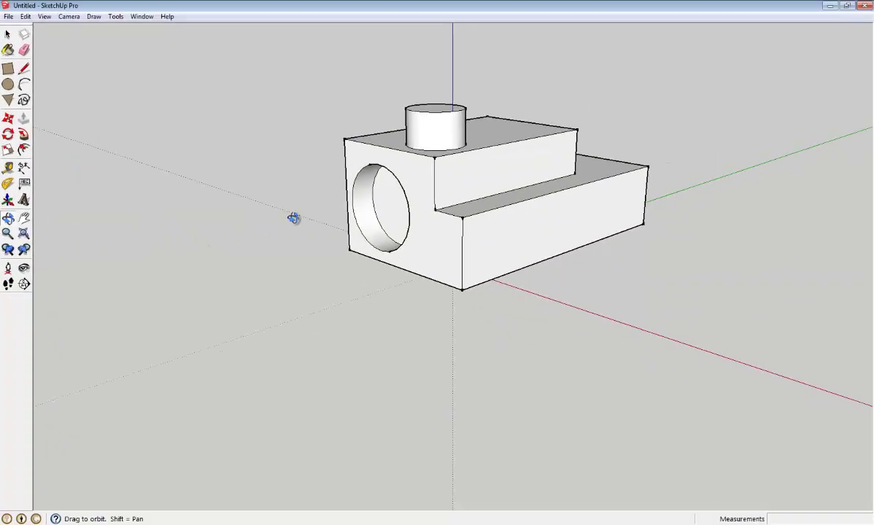
mouse_move(294, 219)
mouse_down()
mouse_move(420, 197)
mouse_move(695, 191)
mouse_up()
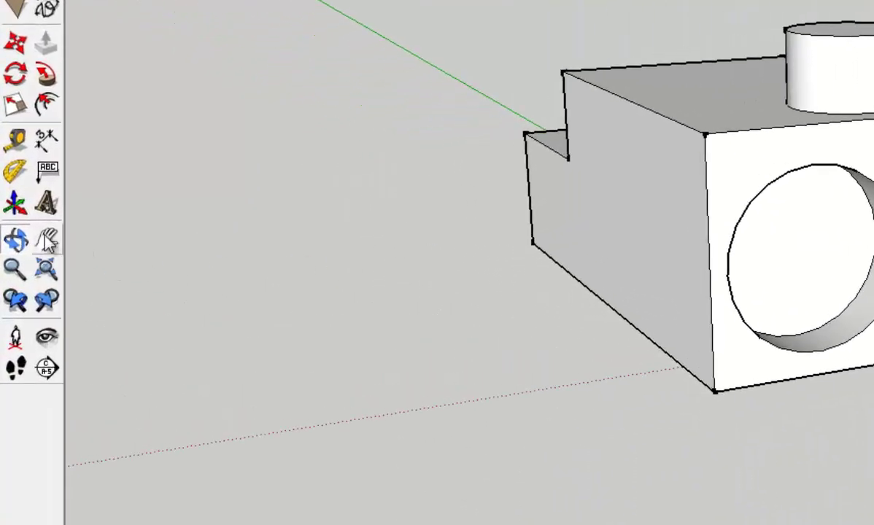
click(47, 241)
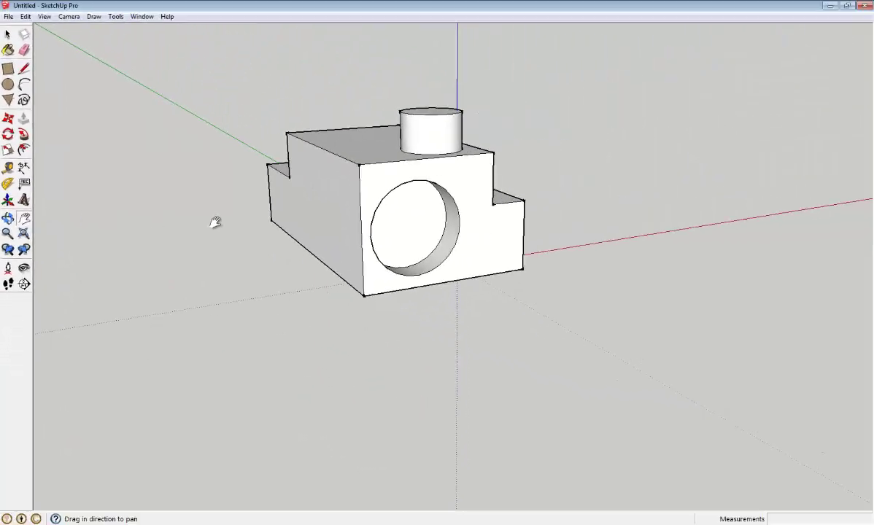
mouse_move(289, 226)
mouse_down()
mouse_move(241, 284)
mouse_move(236, 338)
mouse_up()
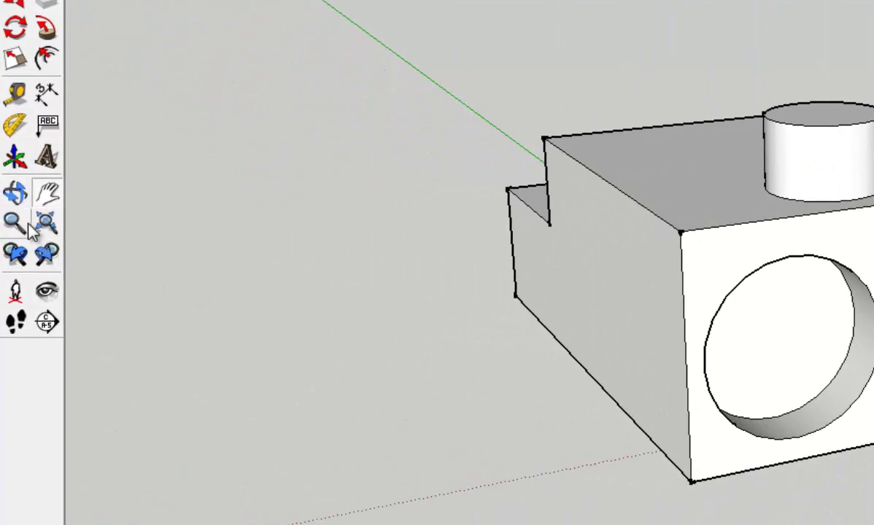
click(27, 226)
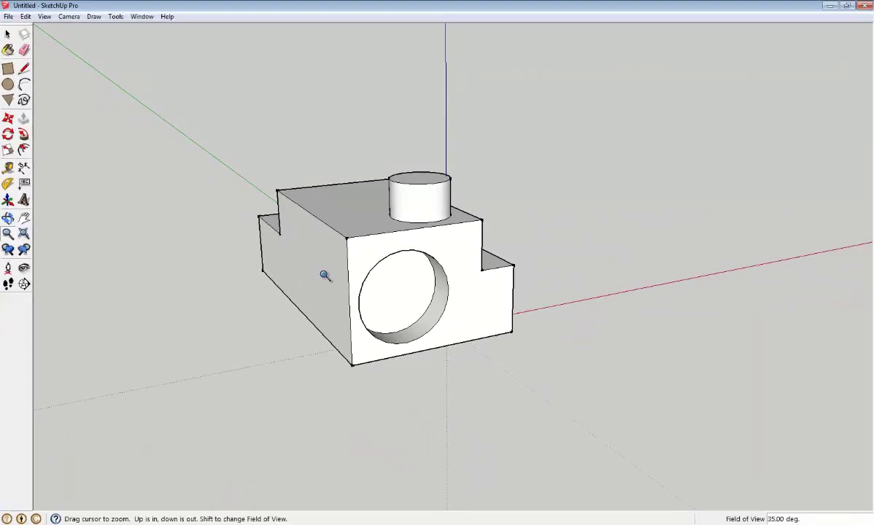
mouse_move(326, 275)
mouse_down()
mouse_move(328, 234)
mouse_move(389, 110)
mouse_move(407, 295)
mouse_up()
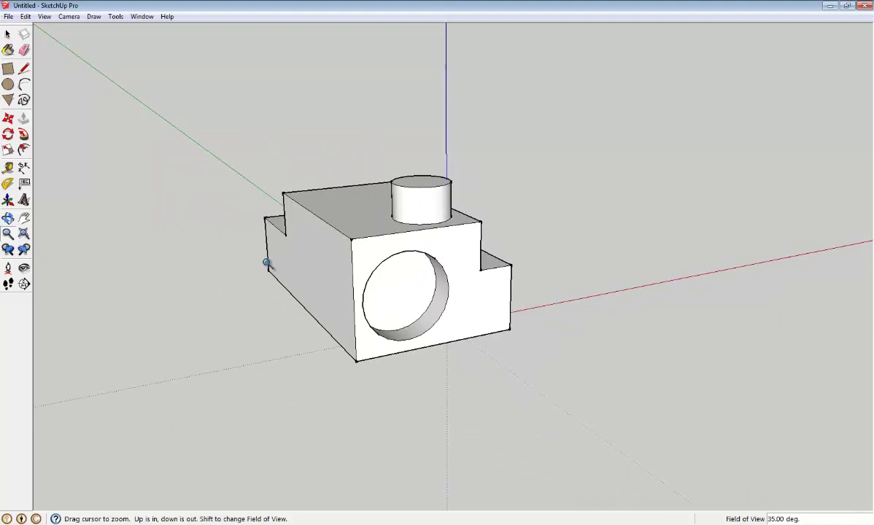
middle_drag(240, 246, 223, 260)
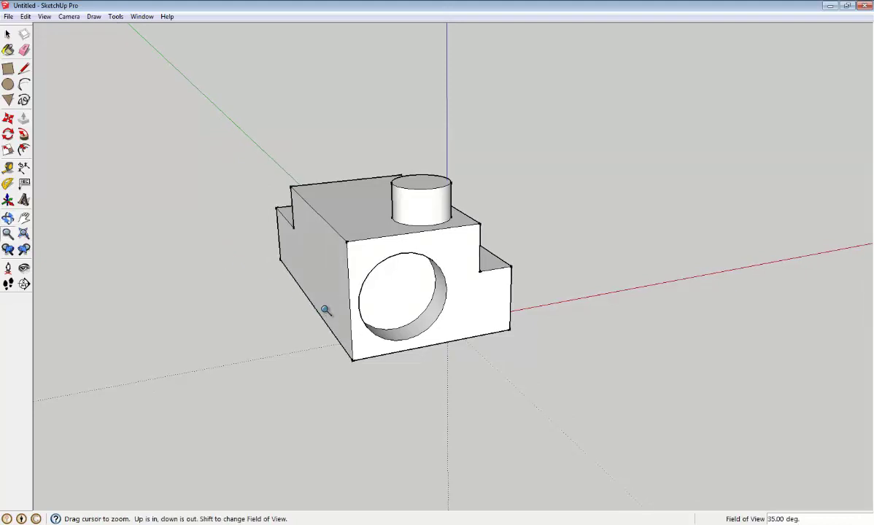
middle_drag(351, 373, 252, 353)
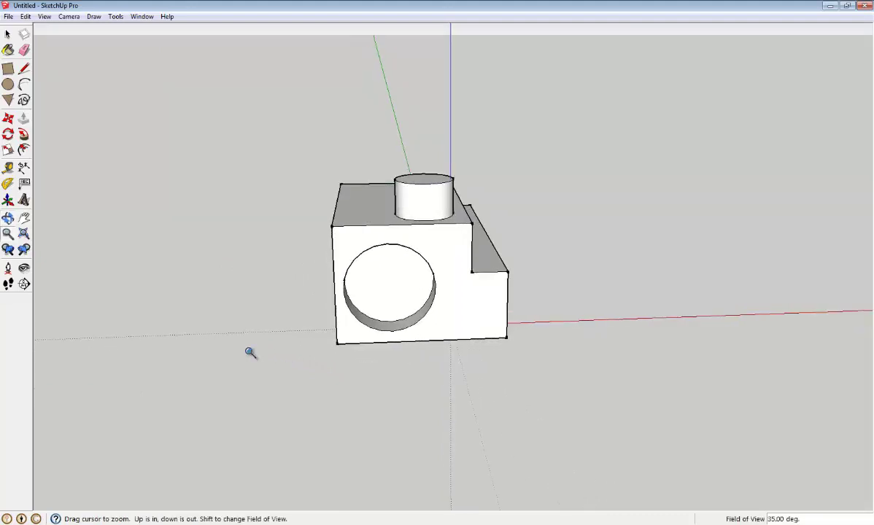
shift+drag(251, 350, 241, 349)
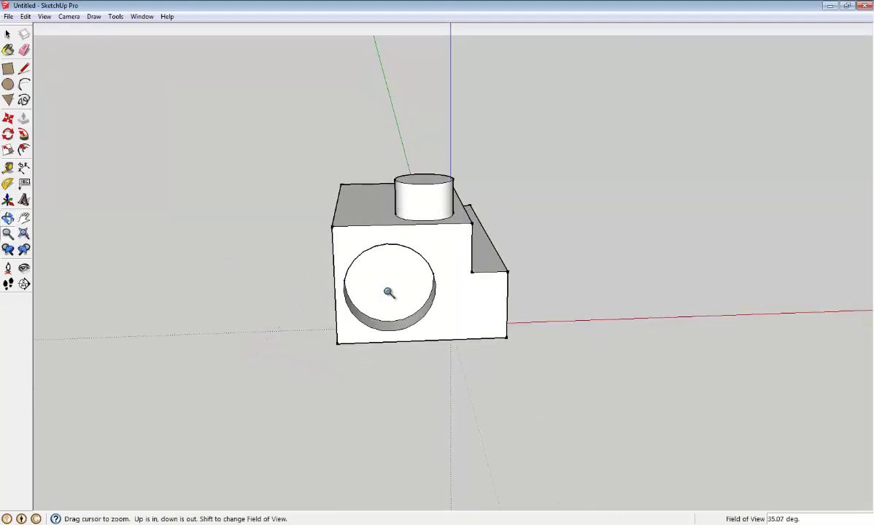
scroll(390, 291, up, 2)
scroll(391, 286, up, 1)
scroll(392, 286, down, 1)
scroll(391, 288, down, 2)
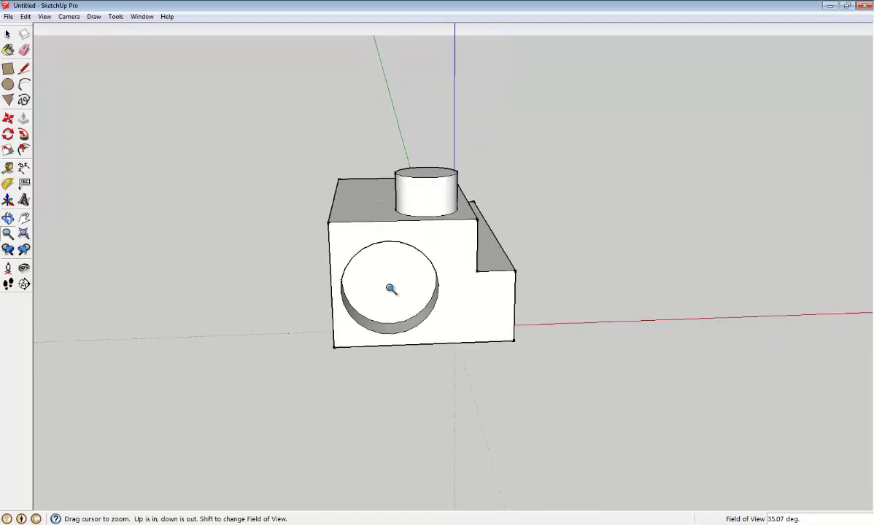
scroll(392, 289, down, 1)
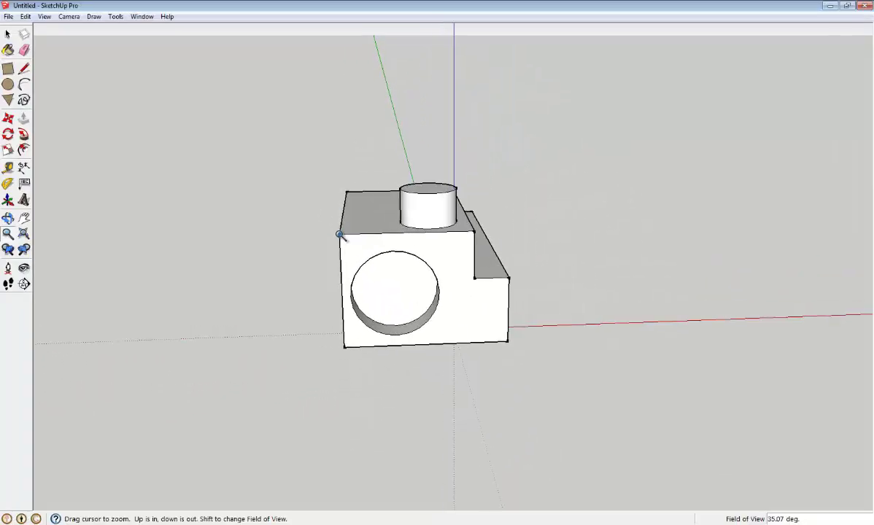
scroll(340, 235, up, 1)
scroll(341, 234, up, 1)
scroll(340, 234, up, 2)
scroll(340, 235, up, 2)
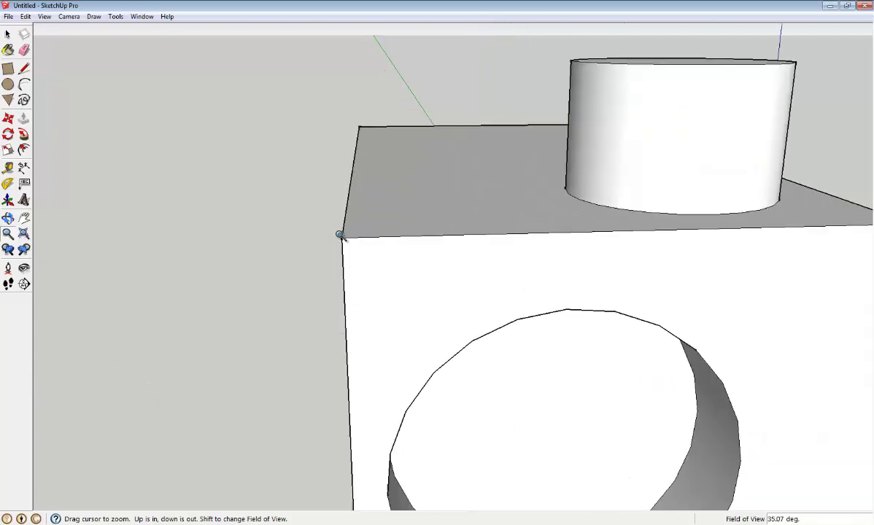
scroll(340, 234, up, 1)
scroll(340, 234, down, 2)
scroll(340, 234, down, 2)
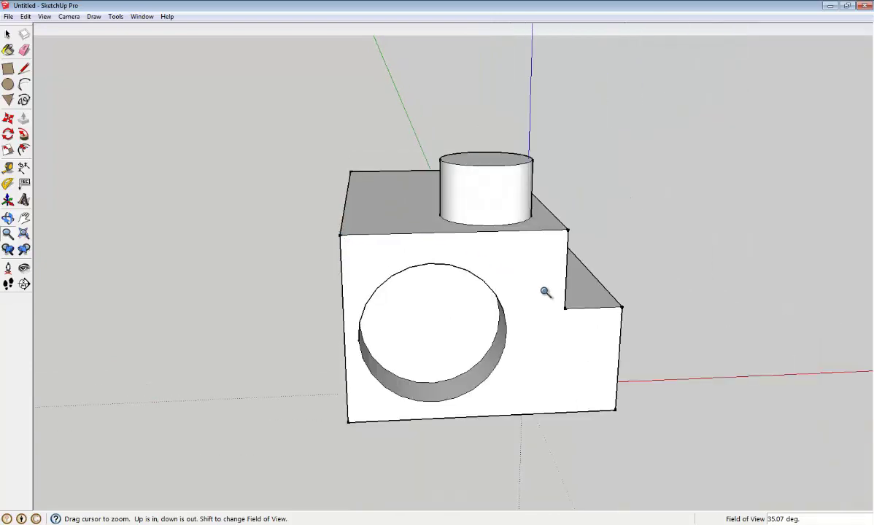
scroll(562, 309, down, 1)
scroll(562, 309, up, 2)
scroll(562, 309, up, 2)
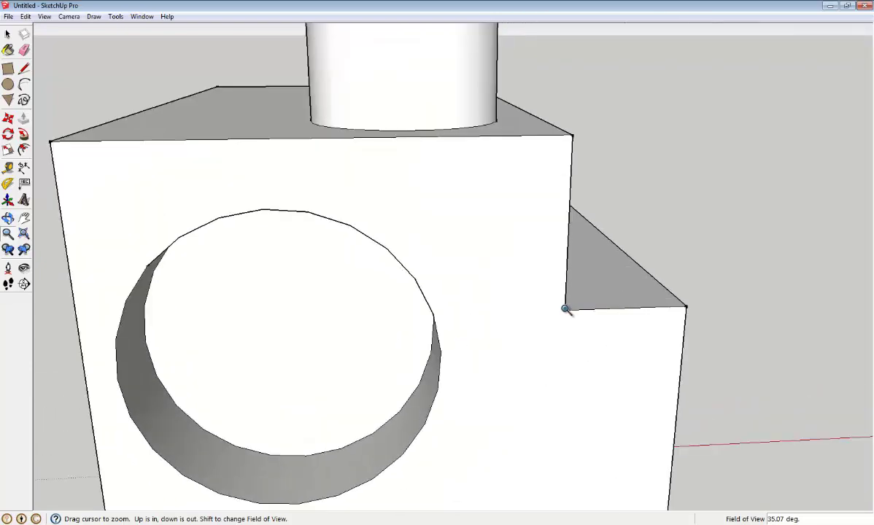
scroll(563, 309, up, 2)
scroll(567, 310, down, 2)
scroll(566, 309, down, 1)
scroll(566, 310, down, 2)
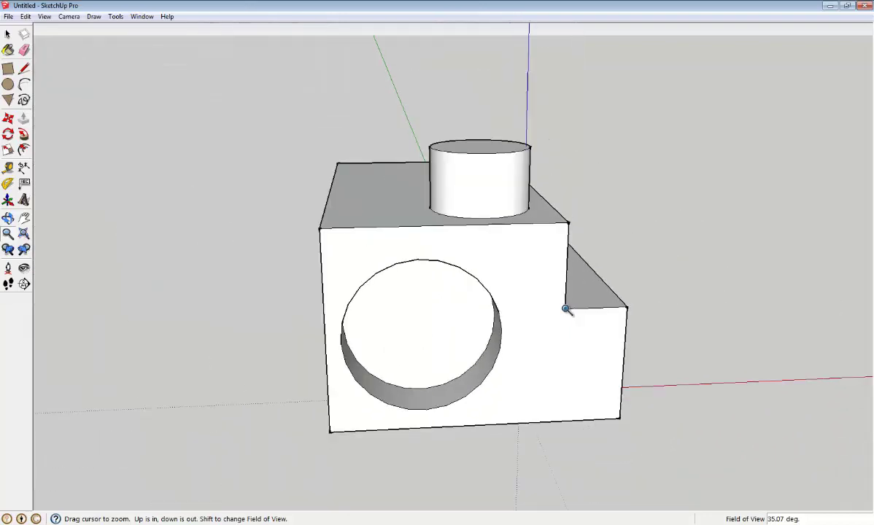
scroll(567, 309, down, 1)
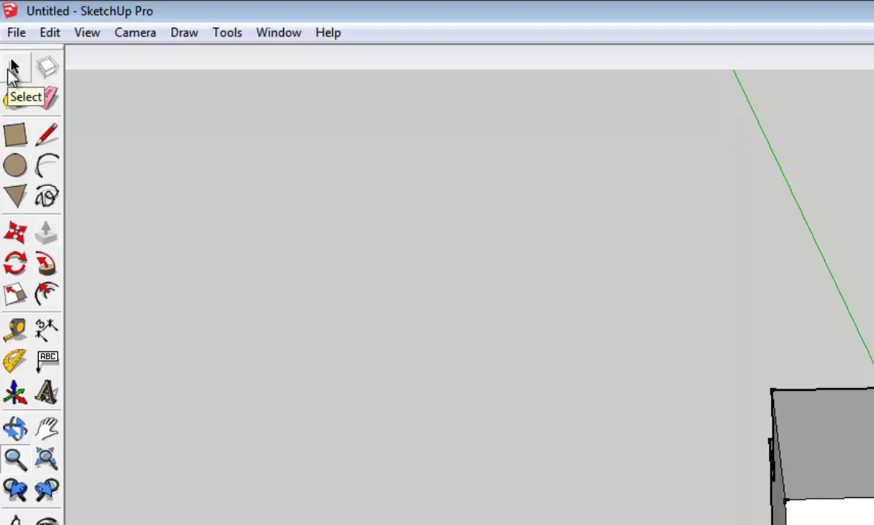
Select and delete the entire old model, then return to the isometric view
click(13, 70)
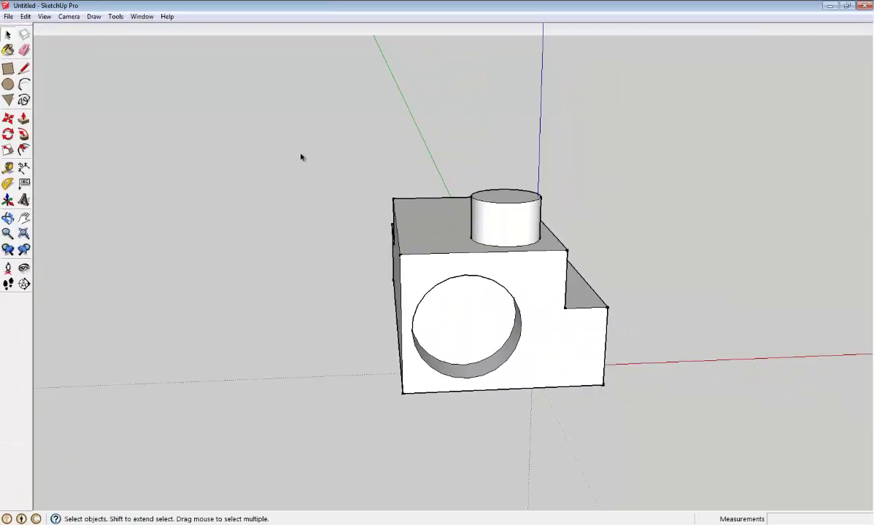
drag(301, 157, 711, 443)
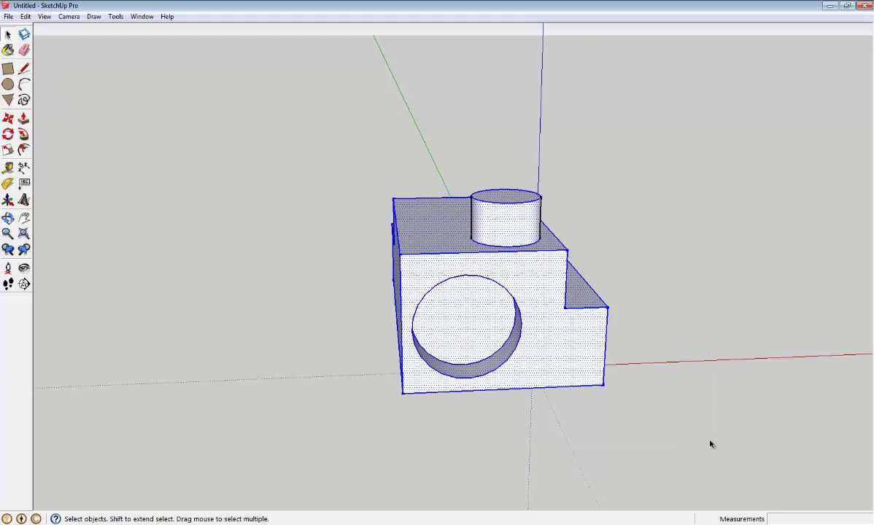
key(Delete)
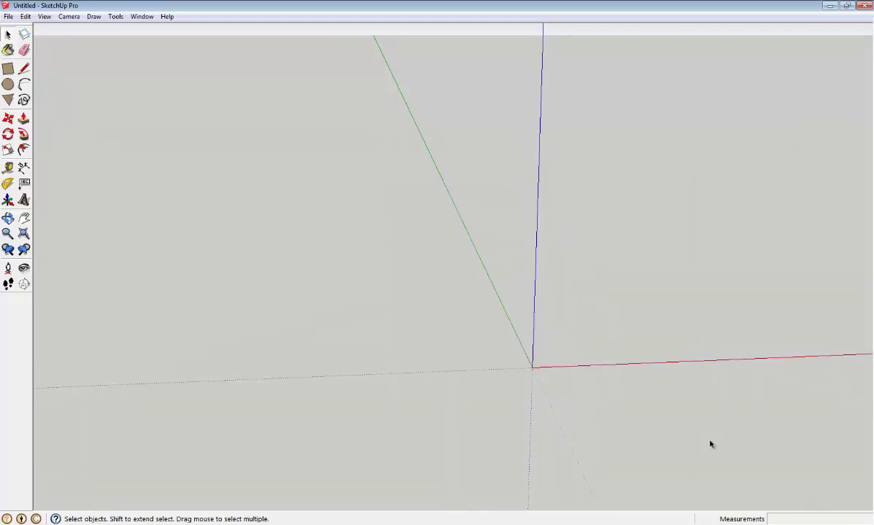
key(shift+z)
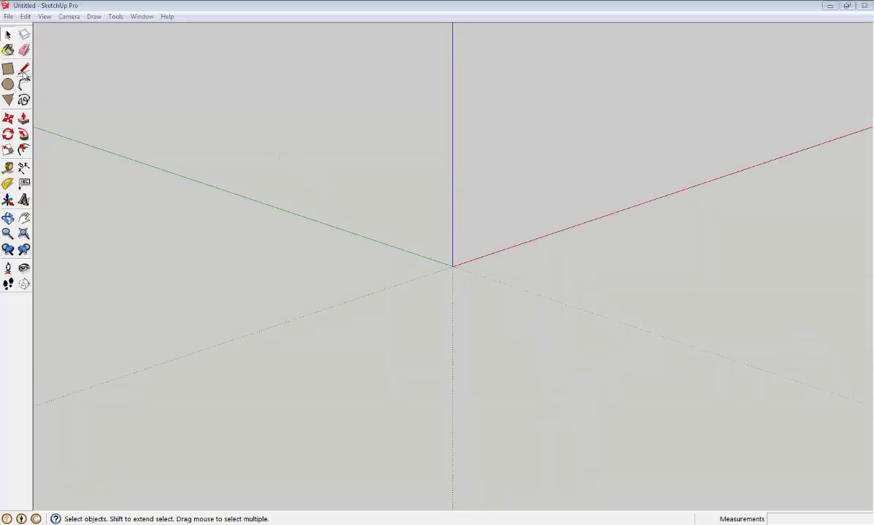
Draw a 3059.3 by 2211.3 mm rectangle across the origin and push/pull it up into a box
click(12, 70)
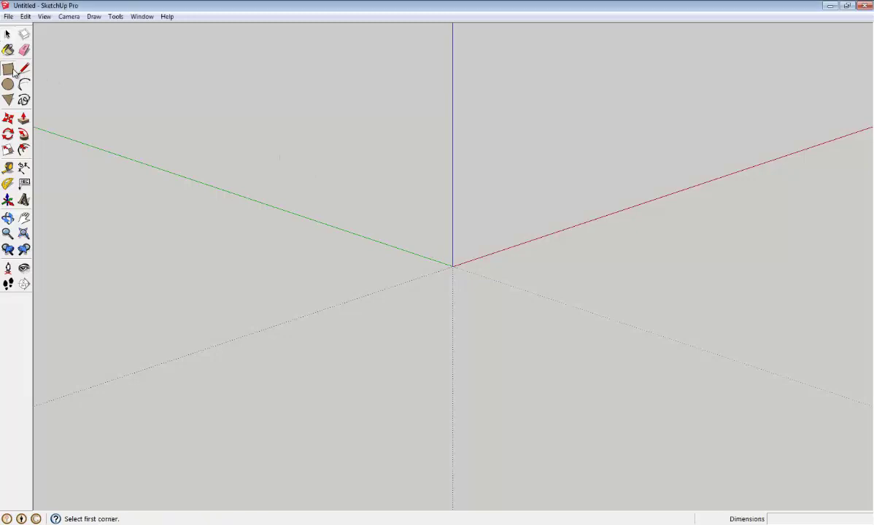
click(309, 259)
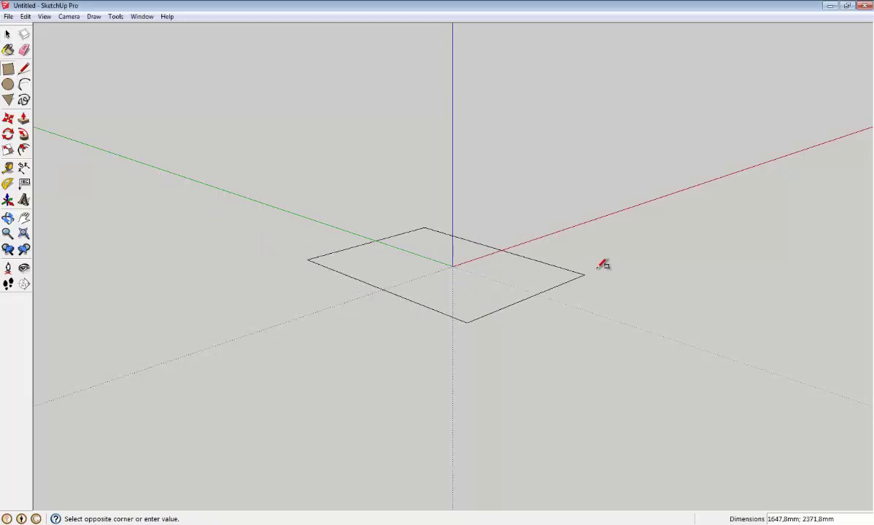
click(649, 242)
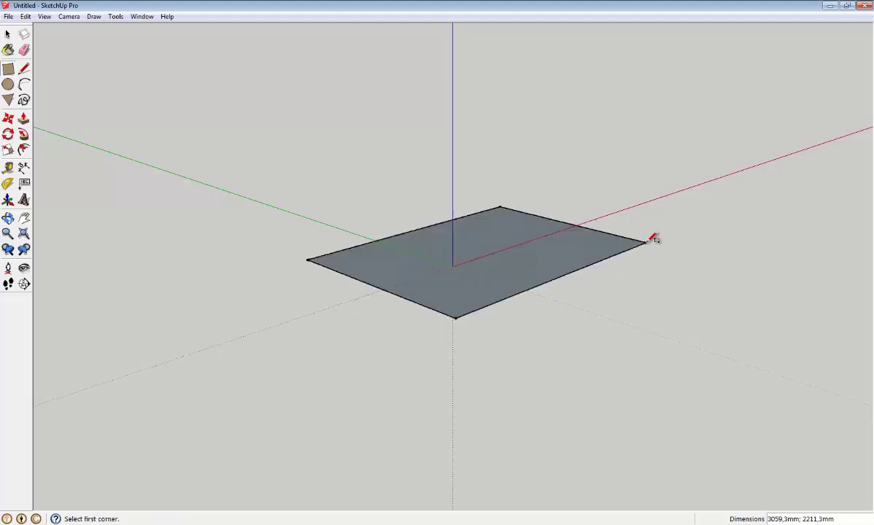
click(24, 117)
drag(369, 257, 396, 208)
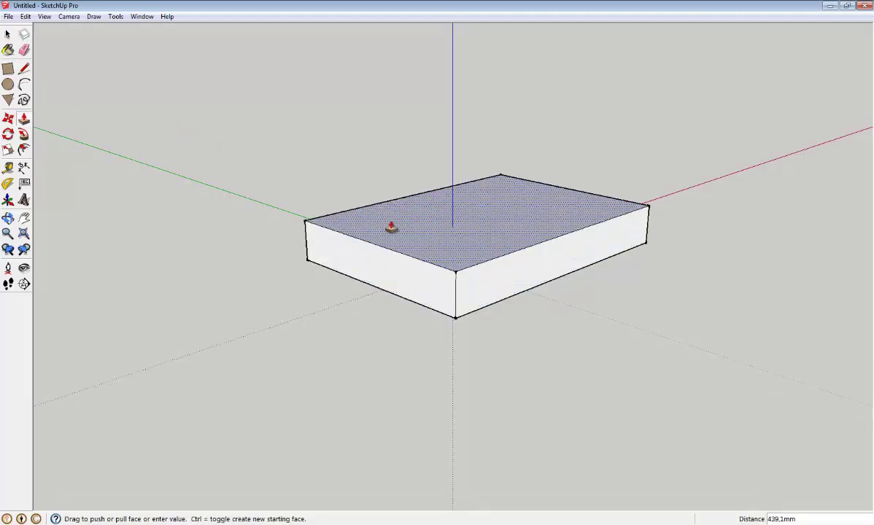
key(o)
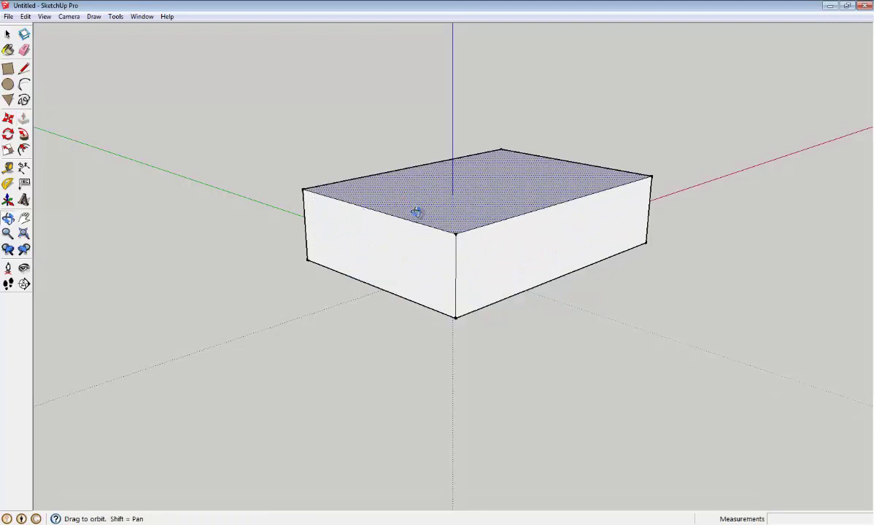
mouse_move(416, 212)
mouse_down()
mouse_move(376, 203)
mouse_move(347, 218)
mouse_up()
key(p)
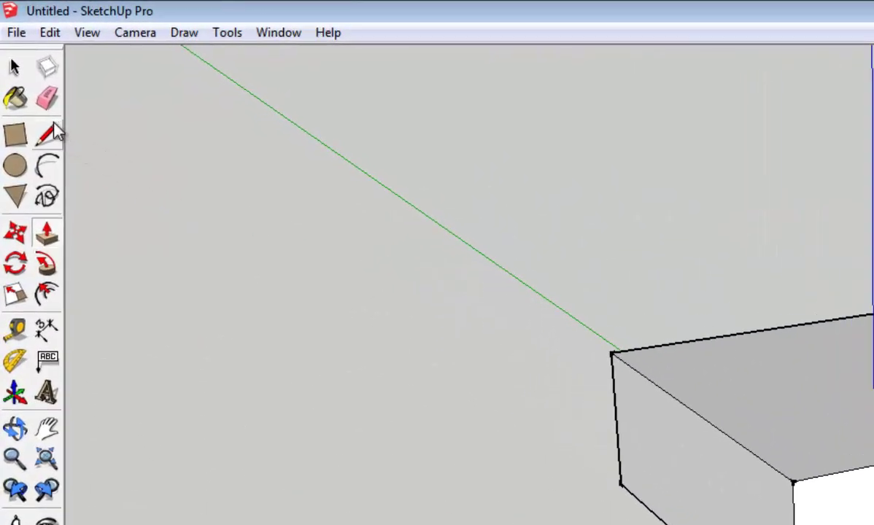
Draw a 3067.7 mm line between the short top edges' midpoints and select it
click(47, 134)
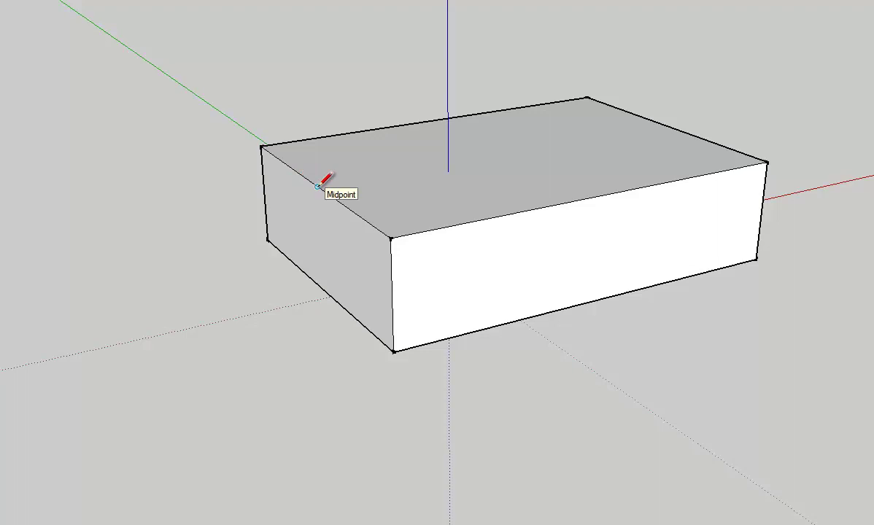
click(318, 187)
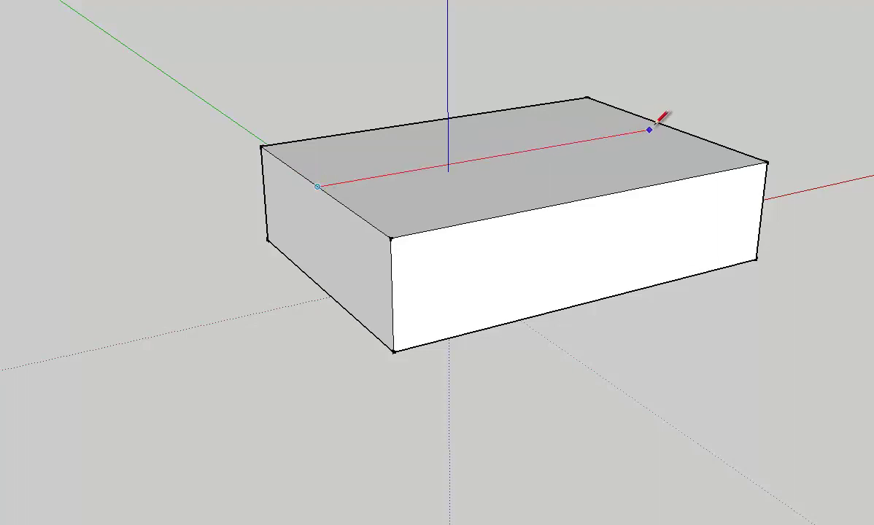
click(601, 165)
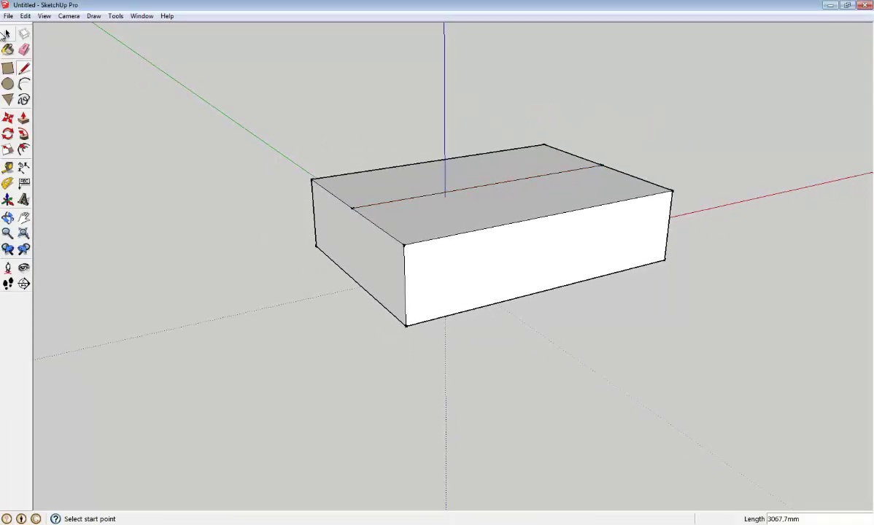
click(7, 33)
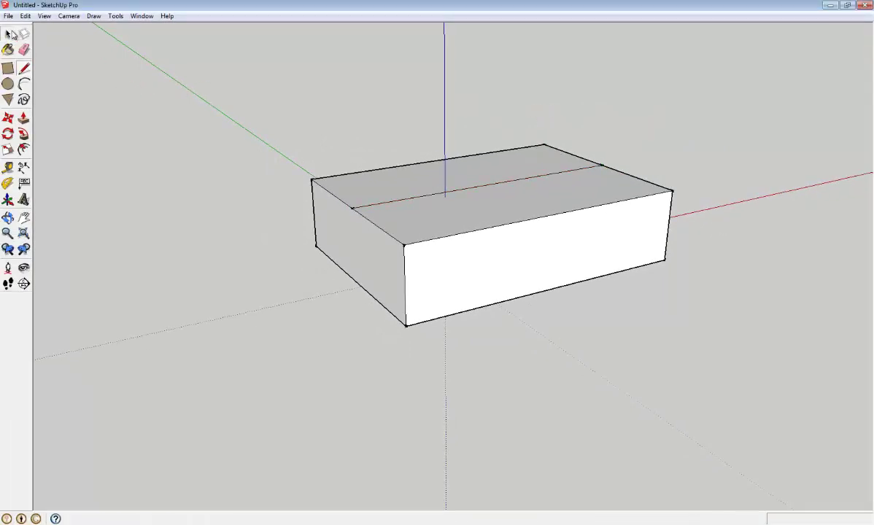
click(411, 198)
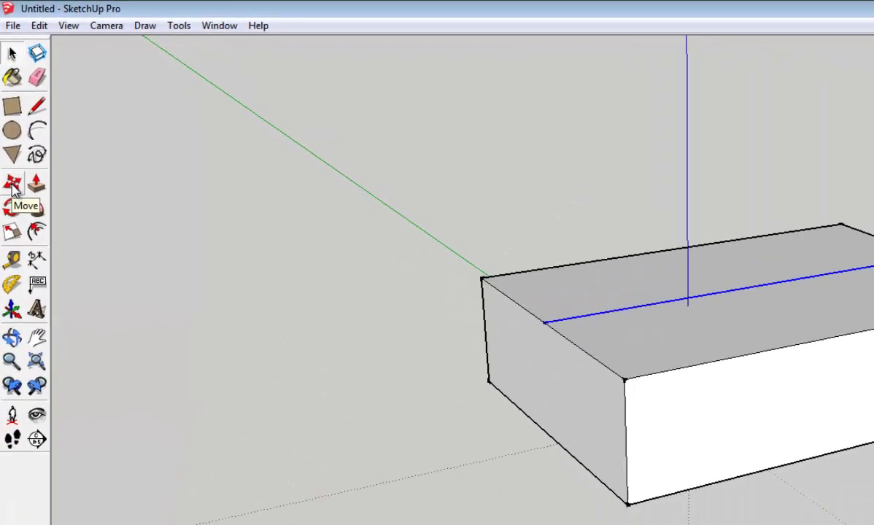
Move the selected centre line straight up into a roof ridge, then orbit to view the roof
click(16, 237)
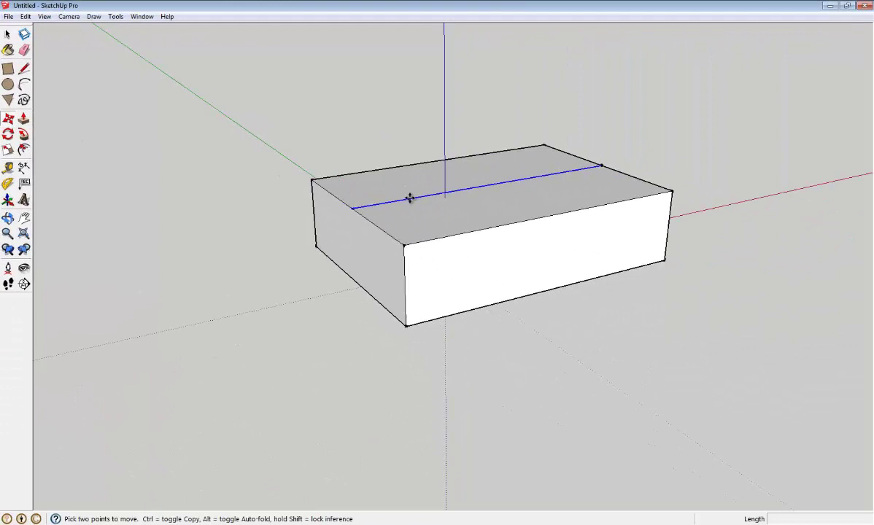
drag(411, 199, 411, 149)
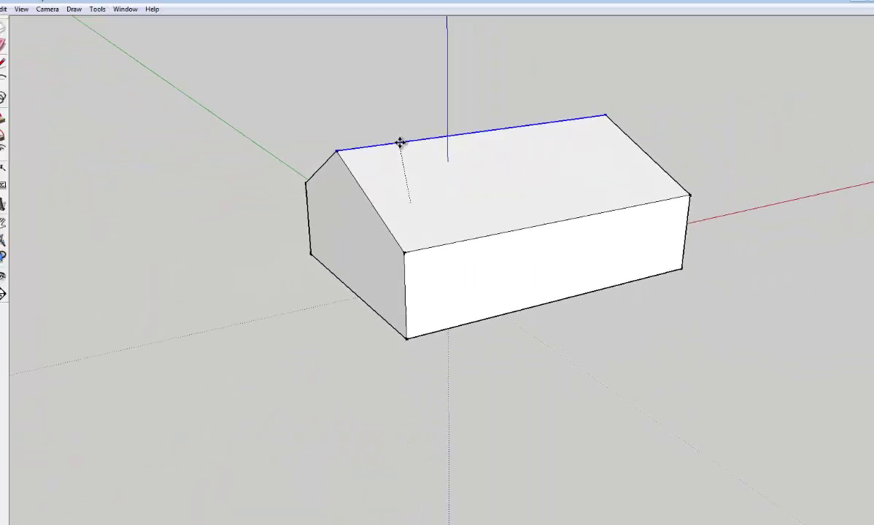
mouse_move(402, 143)
mouse_down()
mouse_move(693, 138)
mouse_move(407, 130)
mouse_up()
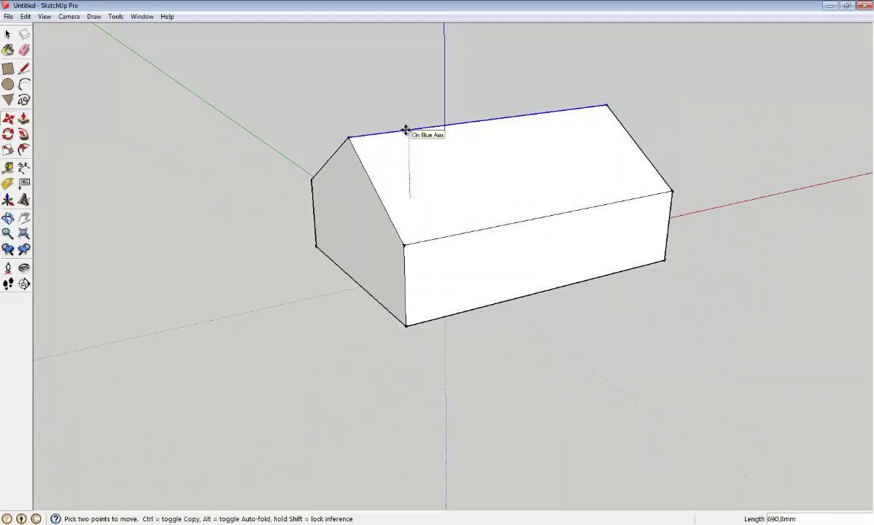
mouse_move(267, 166)
middle_down()
mouse_move(330, 177)
mouse_move(423, 246)
mouse_move(475, 327)
middle_up()
click(30, 84)
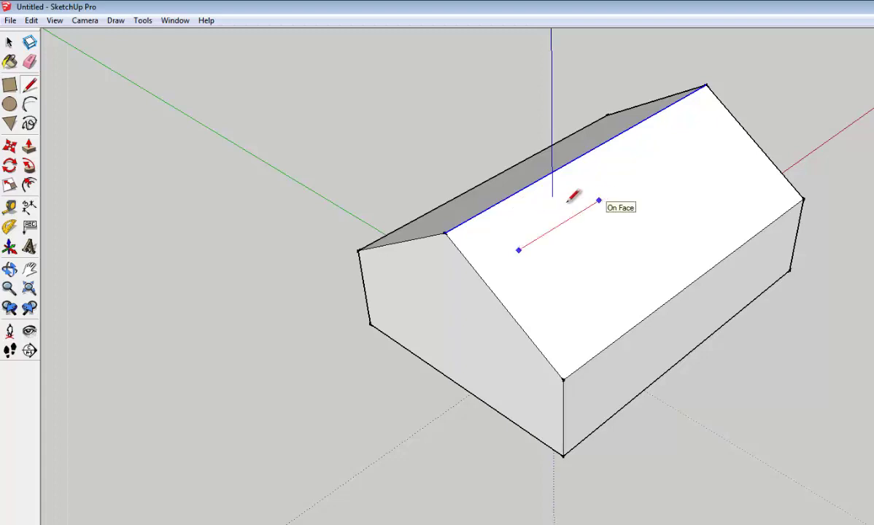
Outline a small skylight-sized quadrilateral on the front roof slope, then orbit around the house
key(Escape)
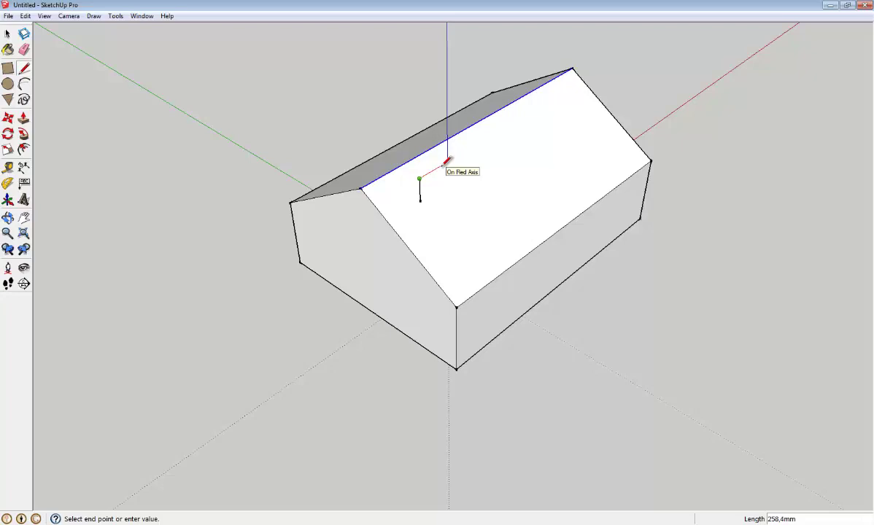
click(441, 166)
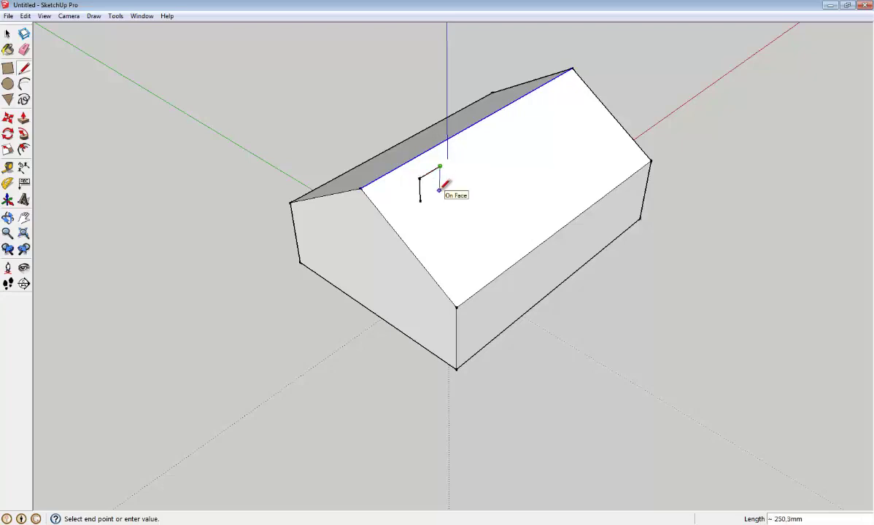
click(441, 190)
click(420, 201)
middle_drag(420, 202, 316, 218)
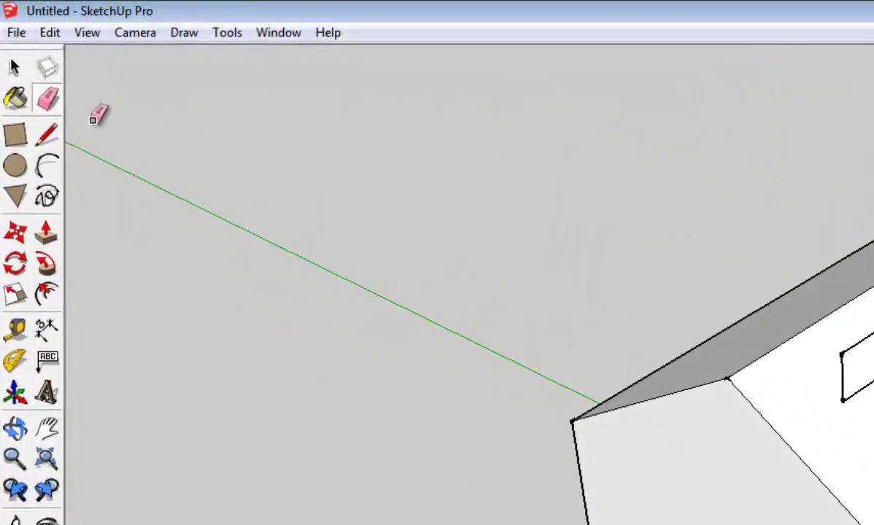
click(41, 88)
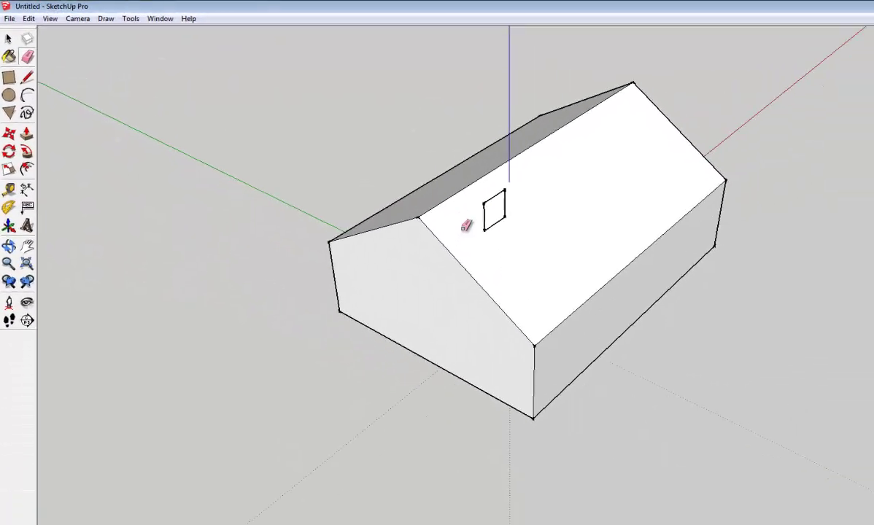